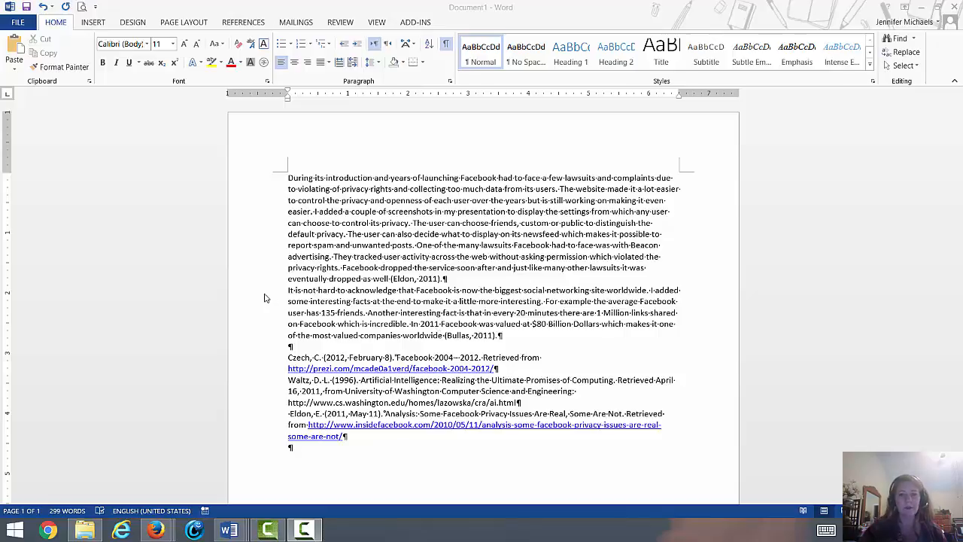
Increase the indent of the second body paragraph by two levels, and decrease it by two levels again
click(292, 296)
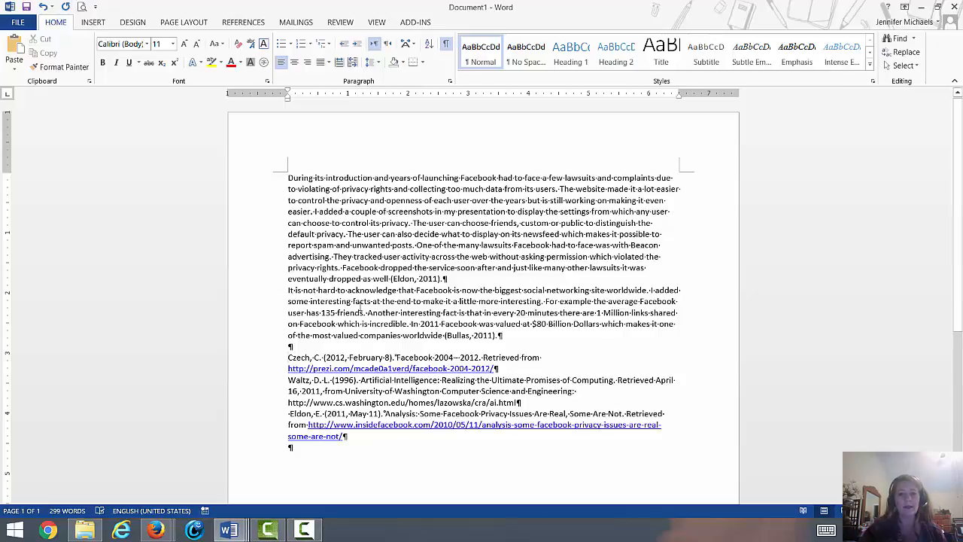
drag(288, 293, 501, 337)
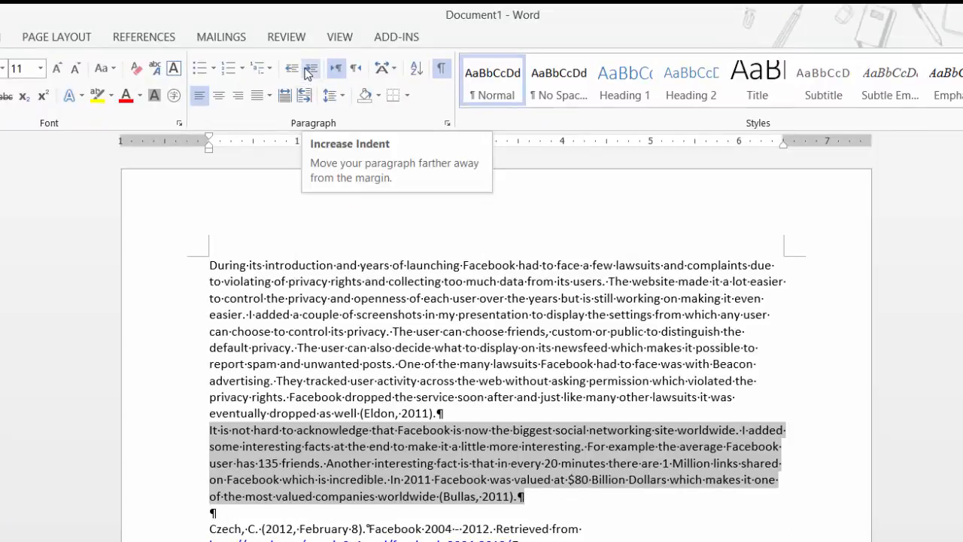
click(309, 72)
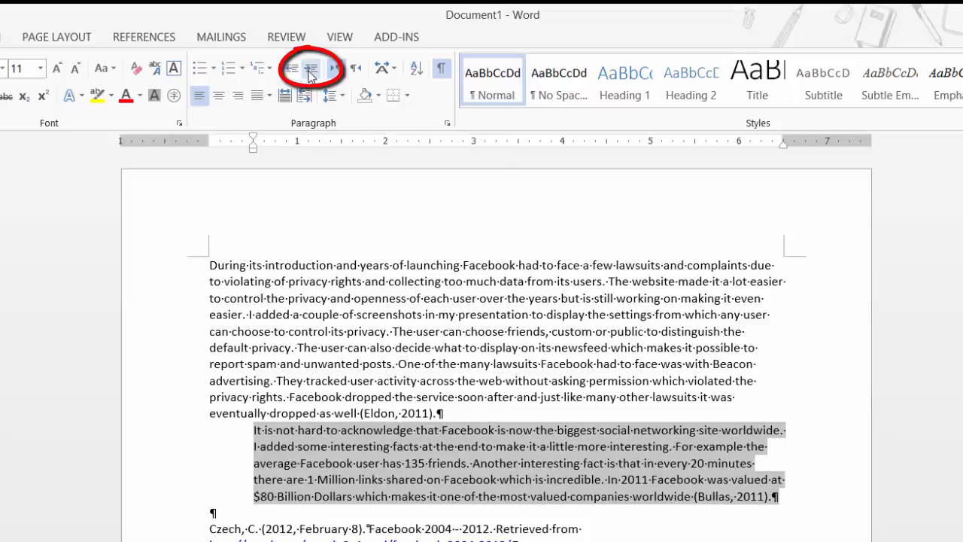
click(311, 72)
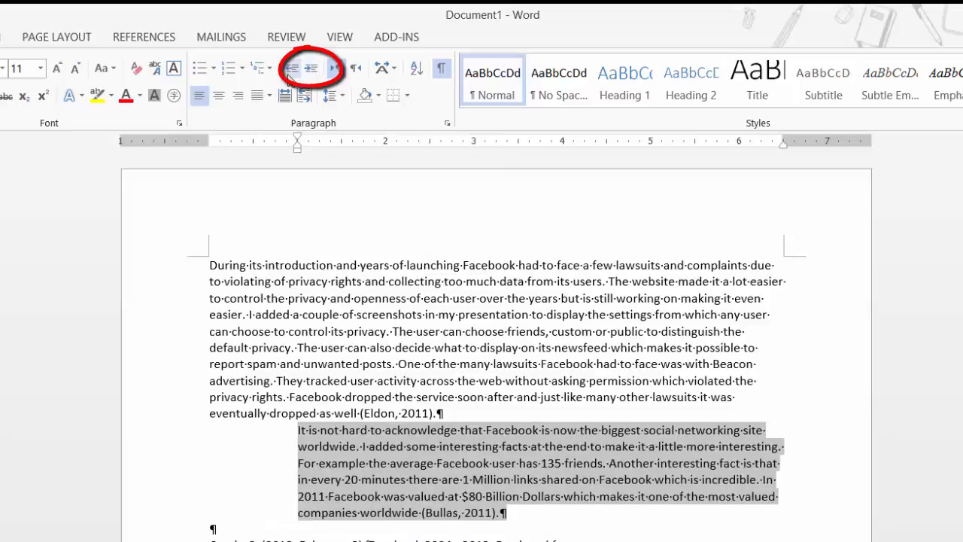
click(289, 73)
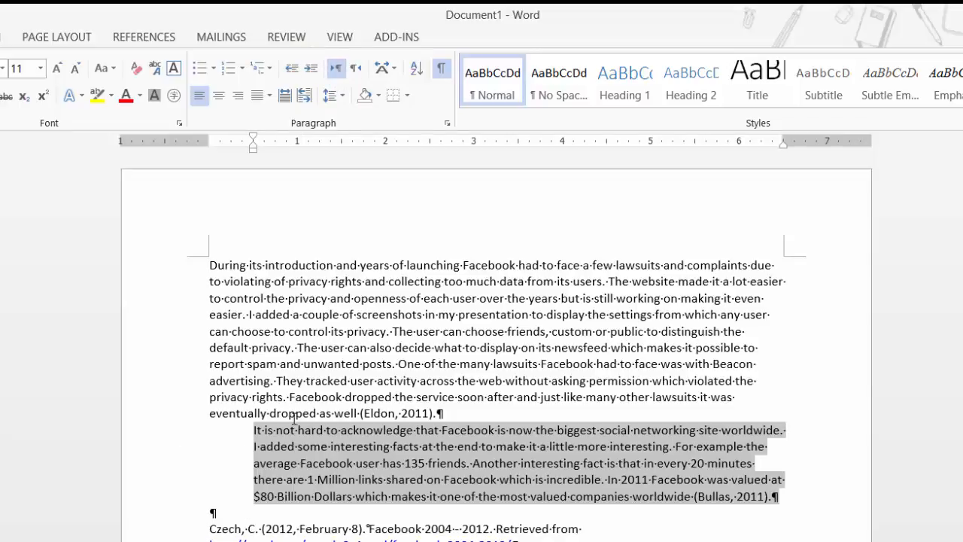
click(293, 69)
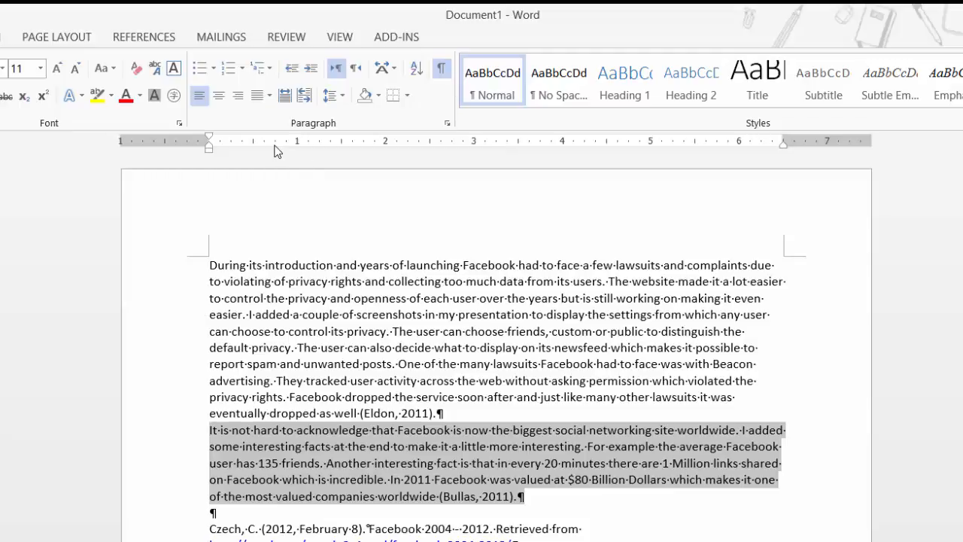
Give the second body paragraph a first-line indent of 0.5"
click(447, 125)
drag(455, 117, 494, 73)
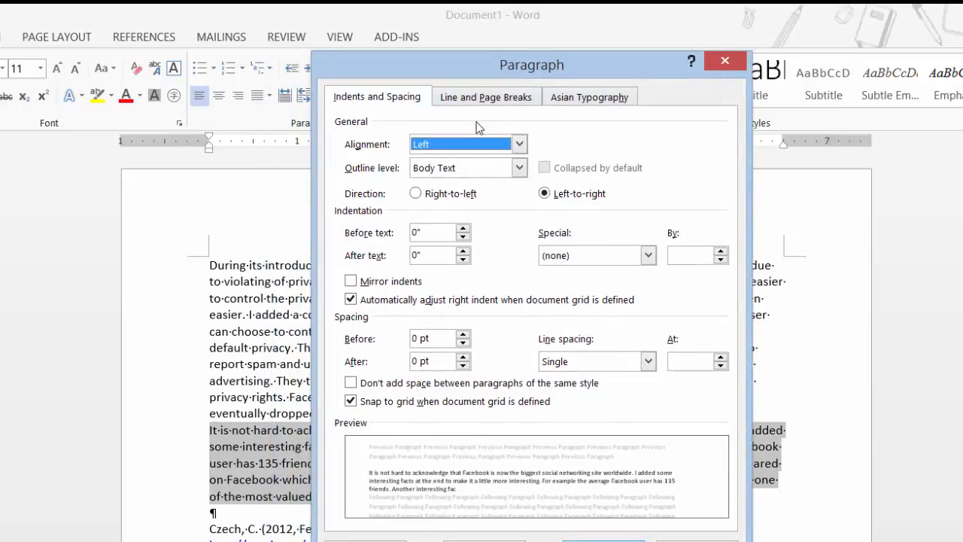
click(610, 256)
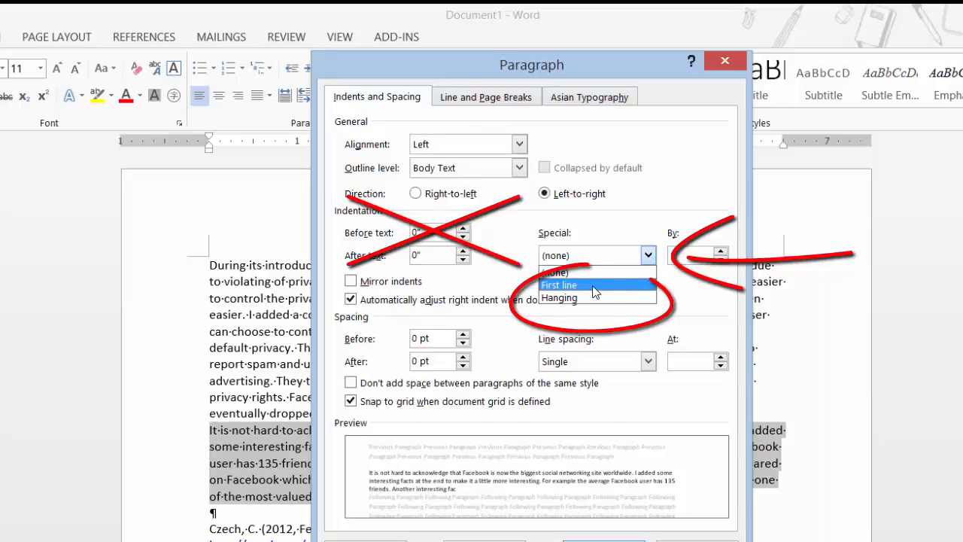
click(594, 285)
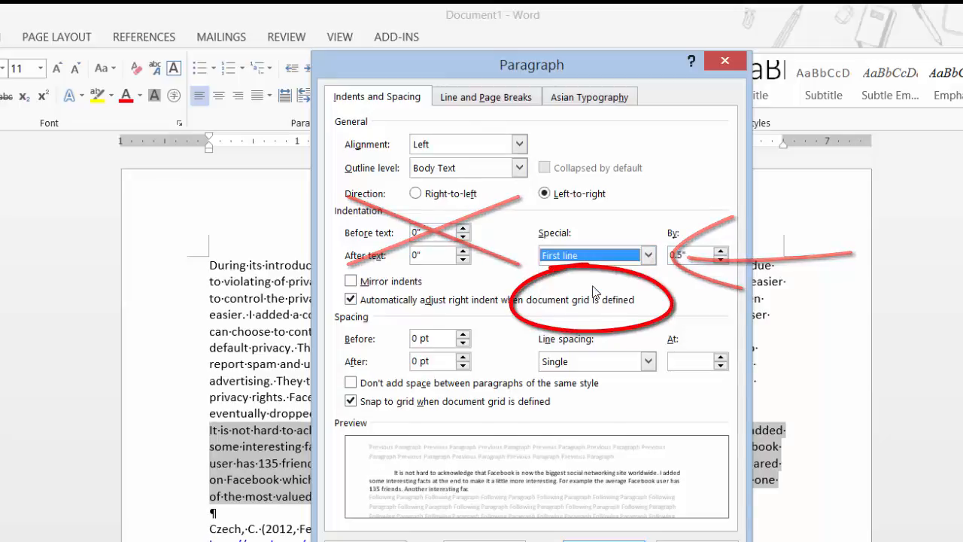
click(604, 541)
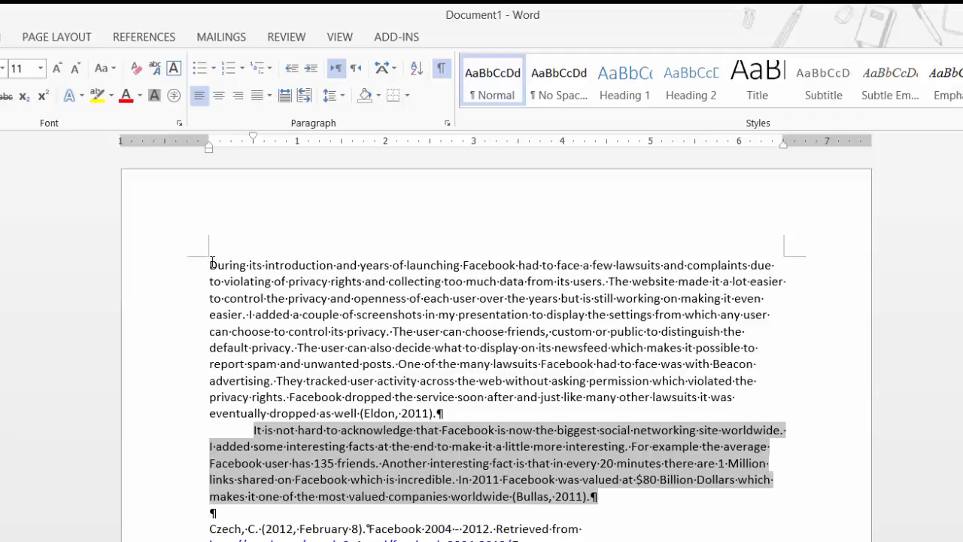
Set the first body paragraph's indentation before text to 0.5"
drag(211, 263, 512, 412)
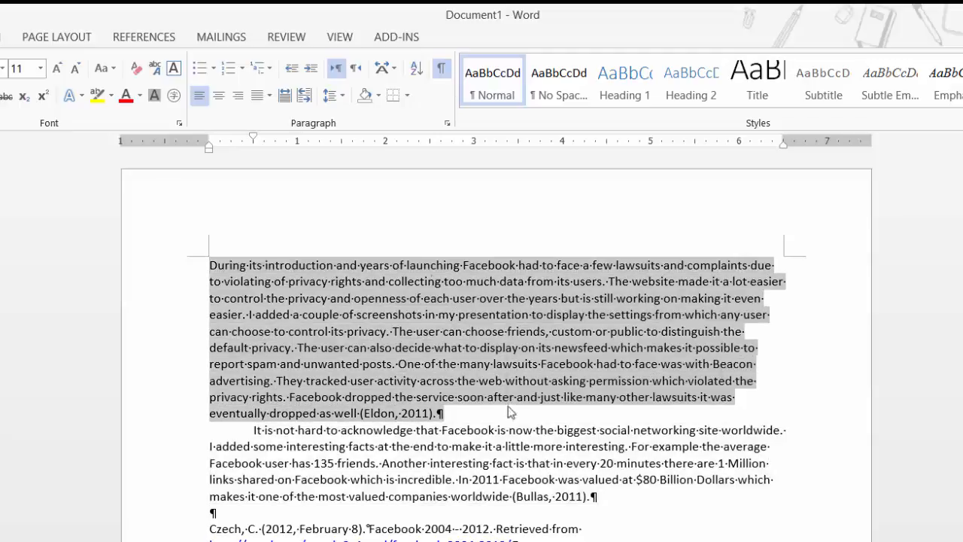
click(446, 123)
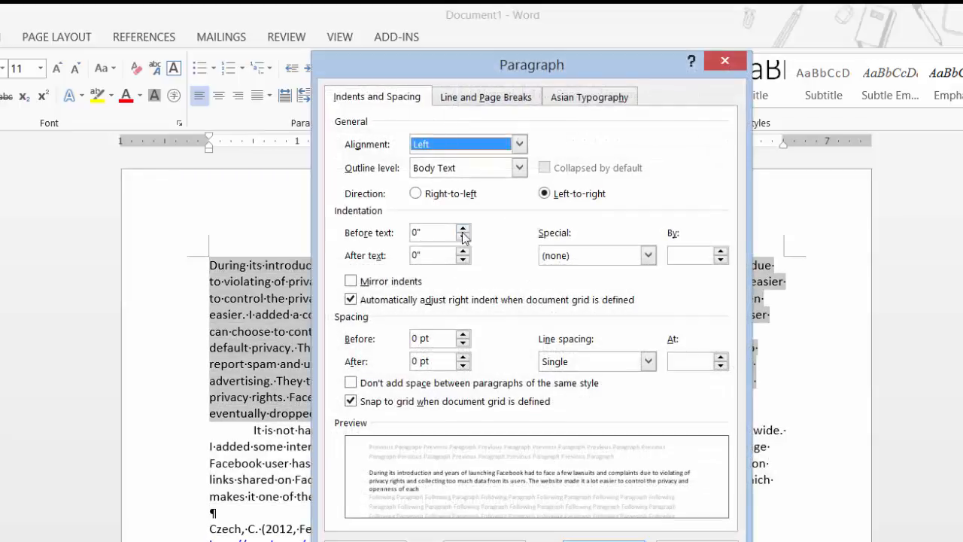
click(463, 230)
click(463, 230)
click(463, 231)
click(463, 230)
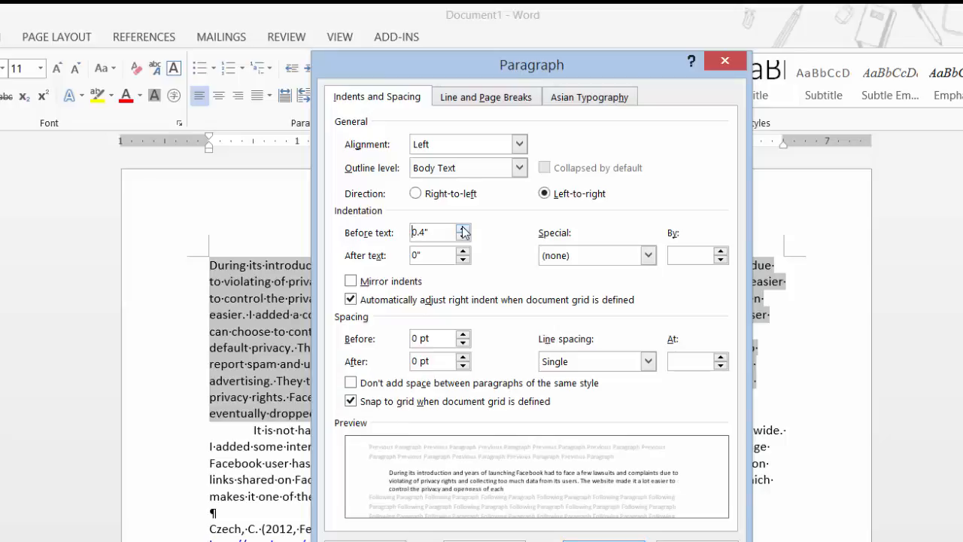
click(463, 230)
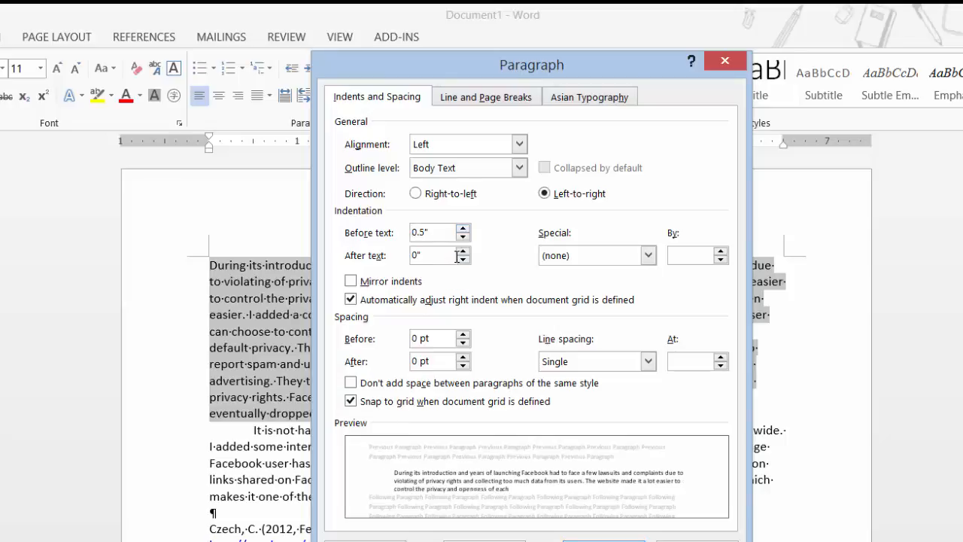
Set the first body paragraph's indentation after text to 0.5" and apply the paragraph settings
click(462, 251)
click(463, 251)
click(462, 252)
click(463, 251)
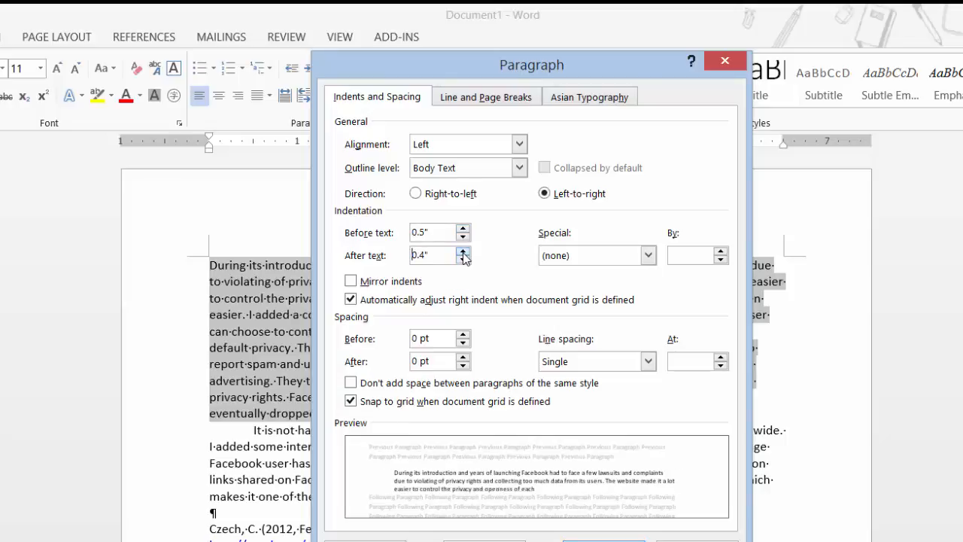
click(463, 251)
click(462, 252)
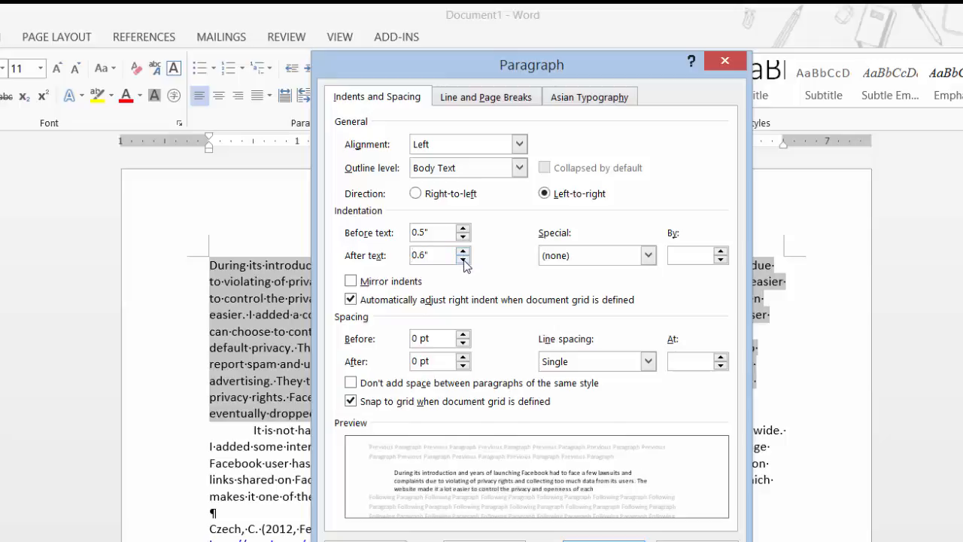
click(462, 259)
click(604, 540)
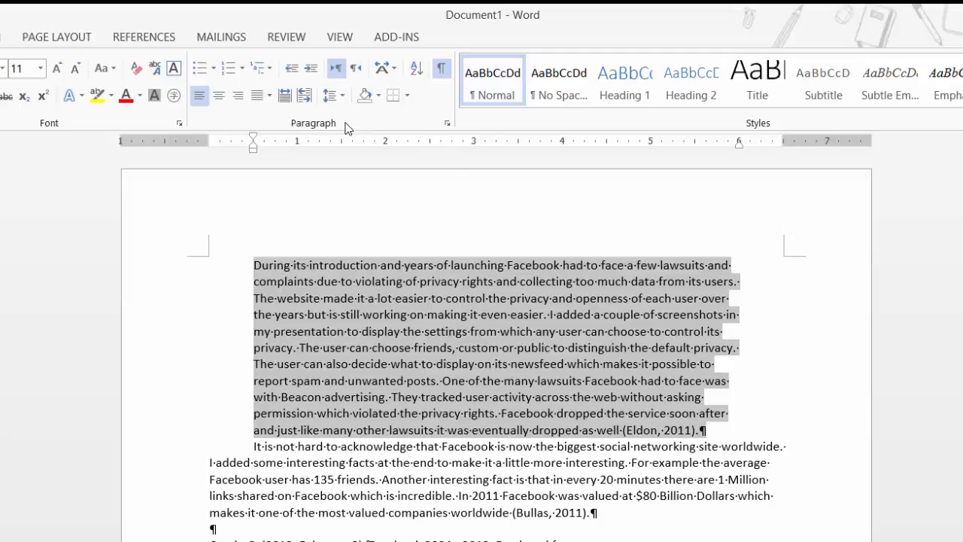
Reset the first body paragraph's indentation before text to 0"
click(447, 125)
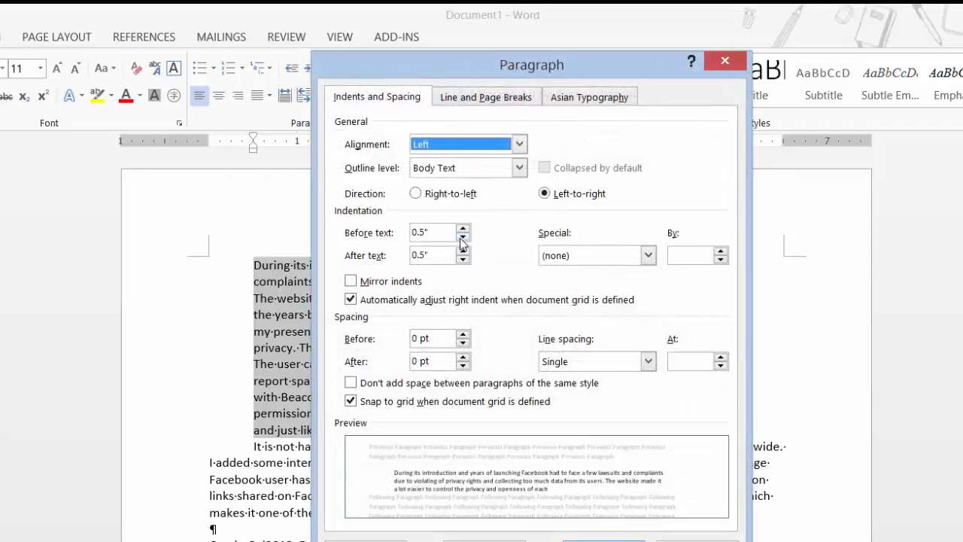
click(461, 238)
click(462, 238)
click(461, 238)
click(461, 238)
click(461, 238)
Reset the first body paragraph's indentation after text to 0" and apply the paragraph settings
click(461, 261)
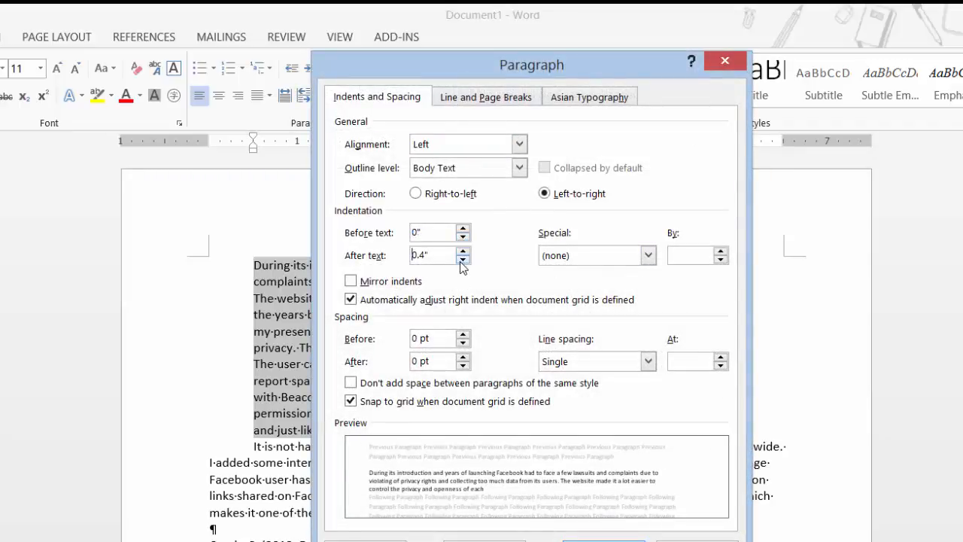
click(461, 261)
click(461, 260)
click(461, 260)
click(461, 260)
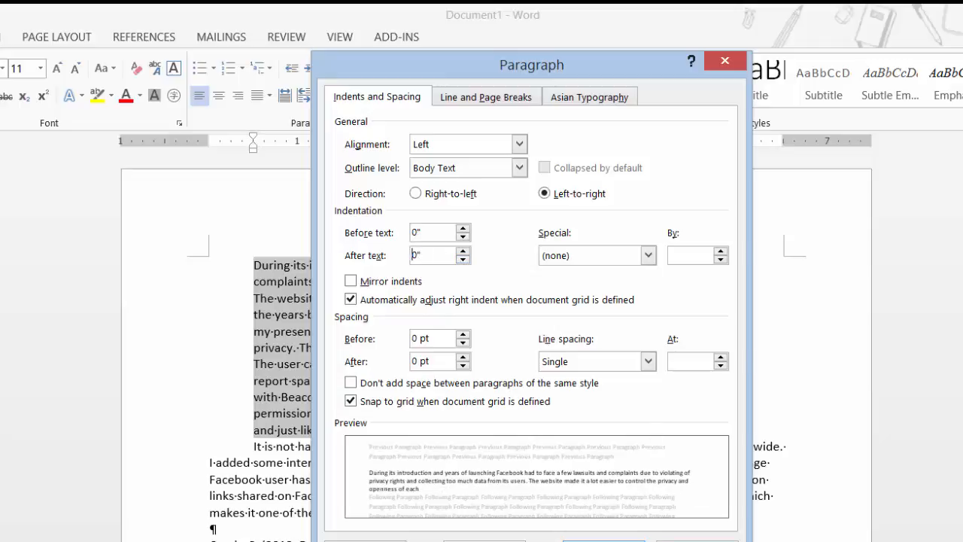
click(594, 538)
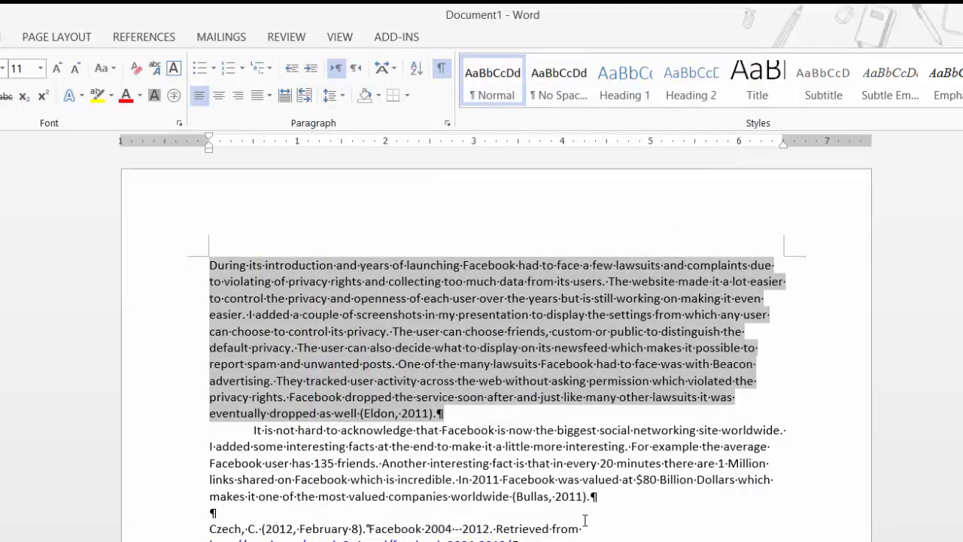
click(475, 446)
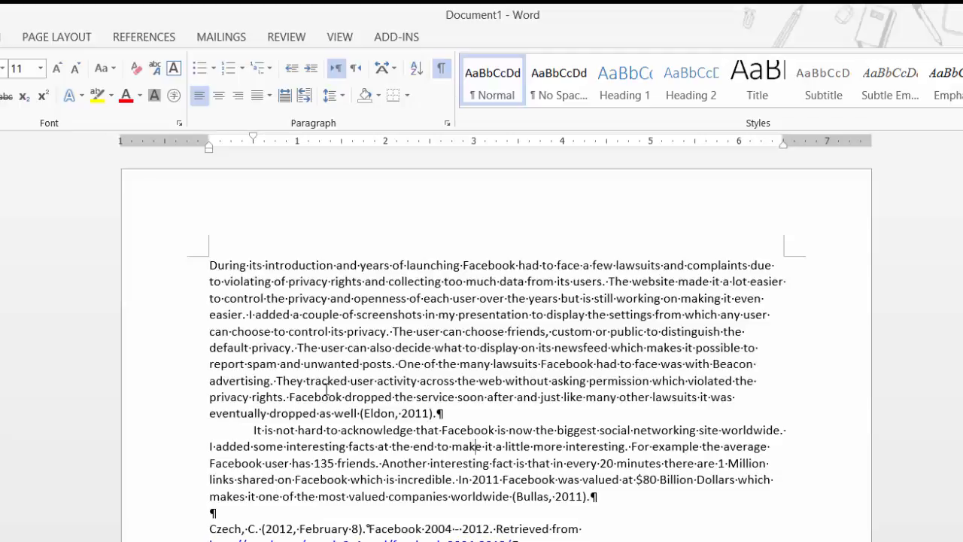
Apply a 0.5" hanging indent to the first body paragraph and undo it
click(362, 280)
click(446, 126)
click(598, 256)
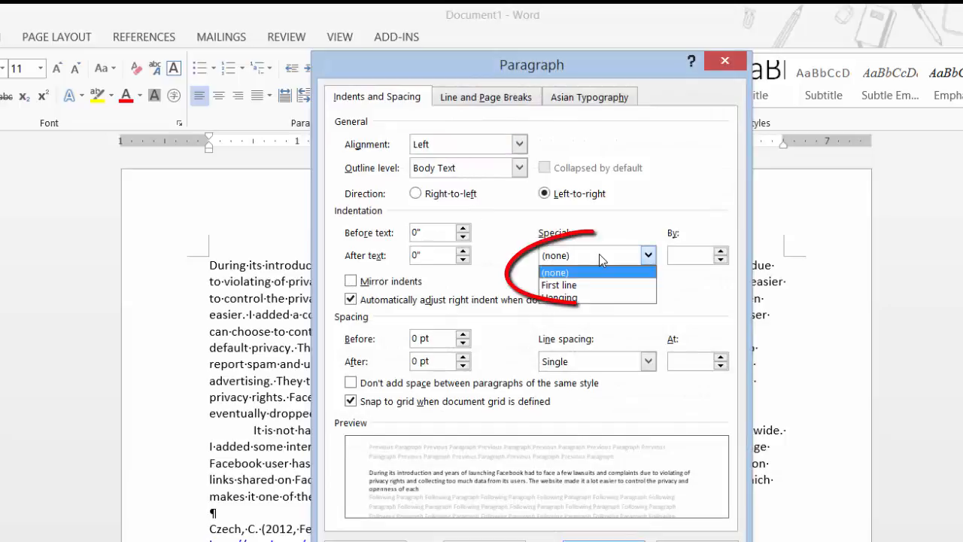
click(586, 299)
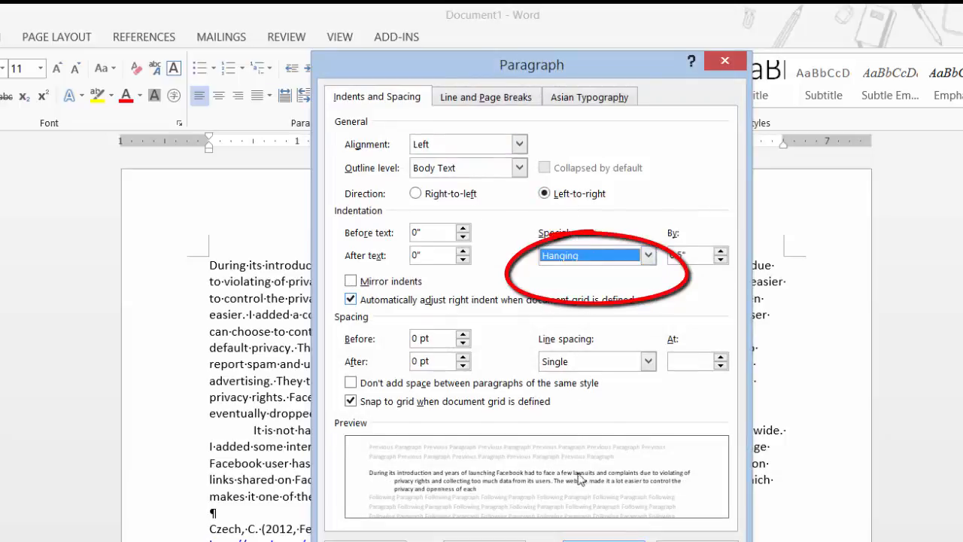
click(602, 536)
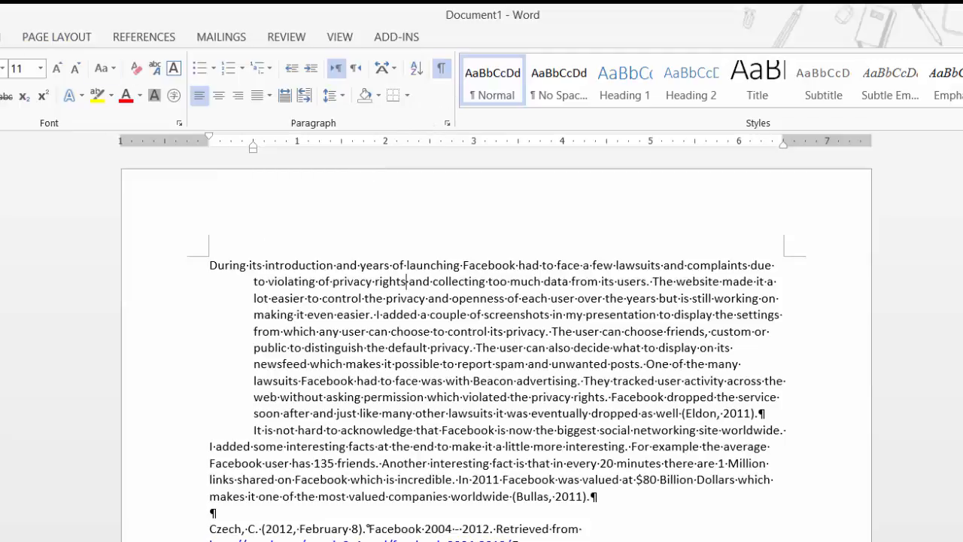
key(ctrl+z)
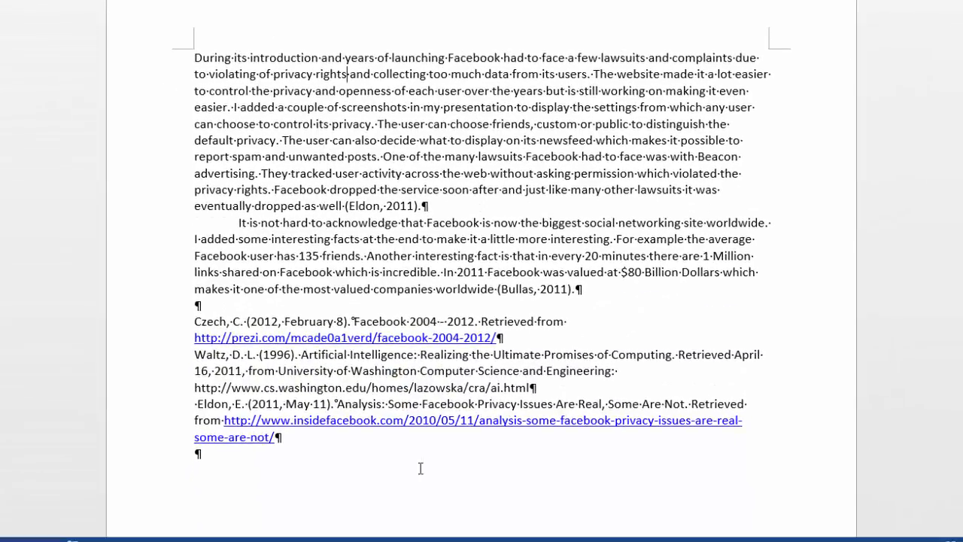
Apply a hanging indent to all three reference entries and undo it
drag(194, 321, 361, 438)
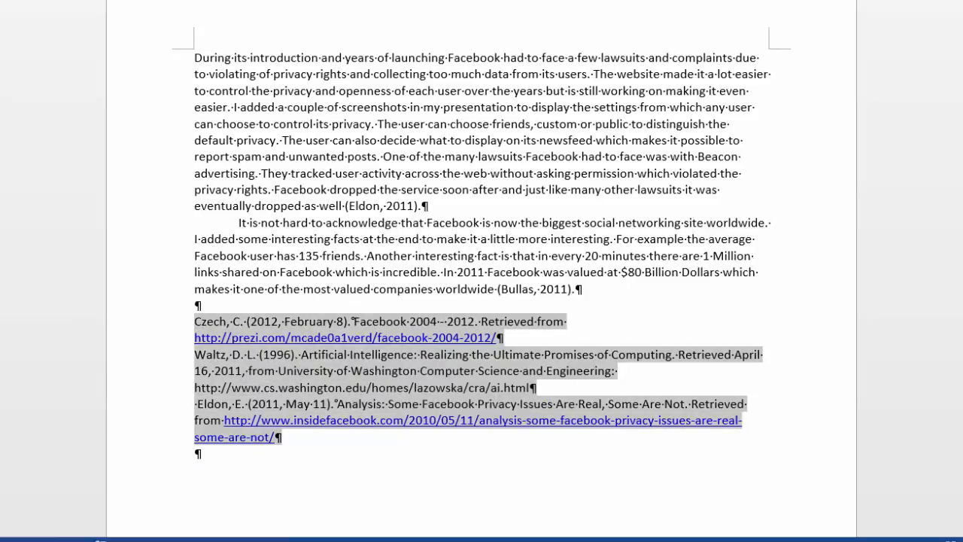
click(578, 48)
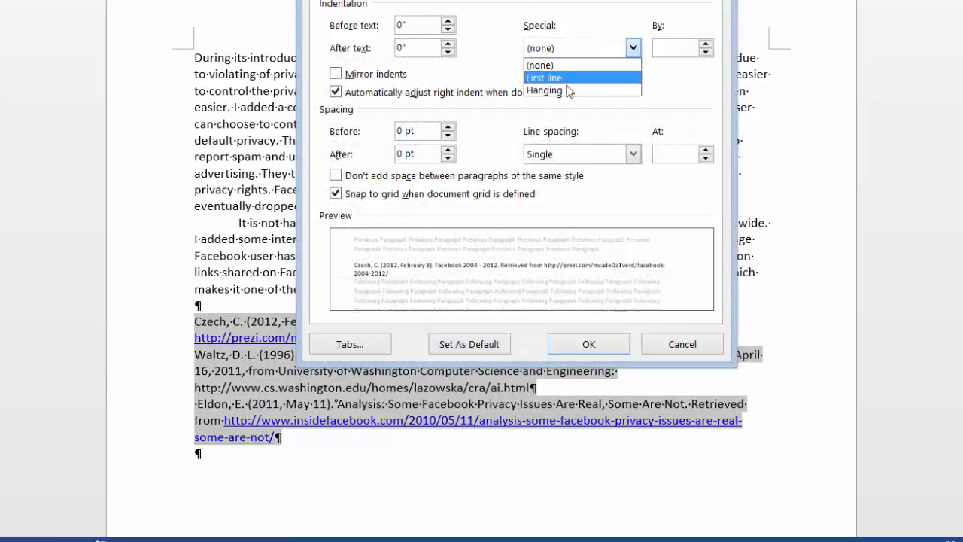
click(568, 91)
click(580, 348)
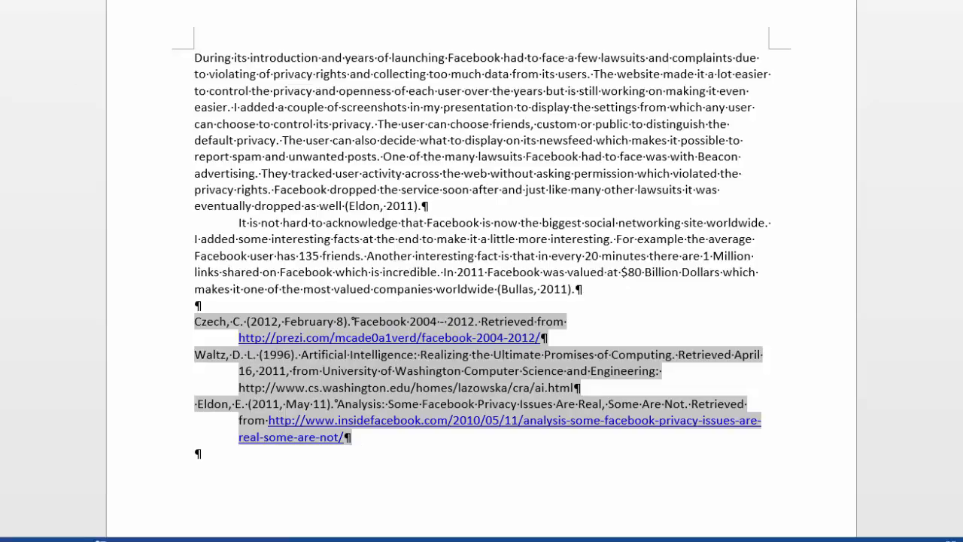
key(ctrl+z)
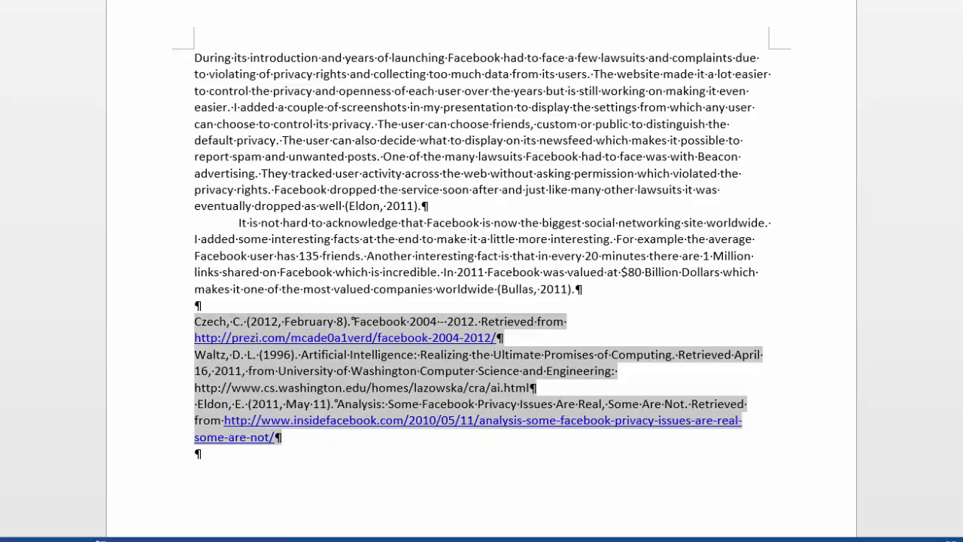
Break the second reference manually after "April" and after "Engineering:", indenting each of the two new lines by one tab
click(581, 325)
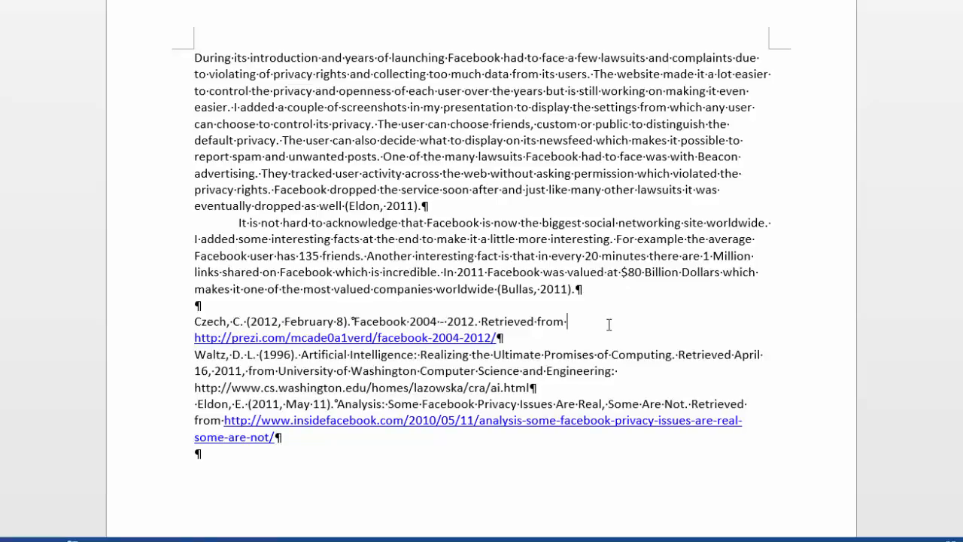
click(773, 351)
key(Return)
key(Tab)
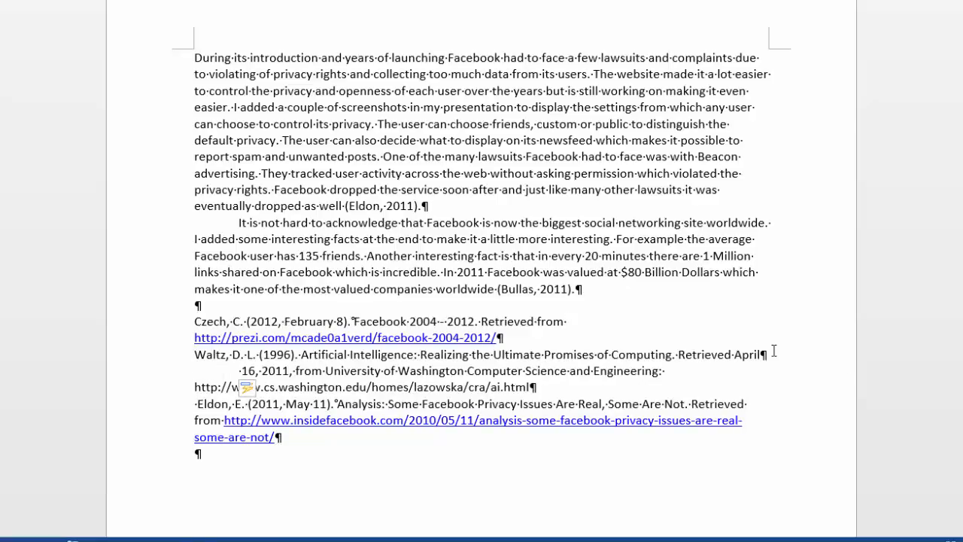
key(Return)
key(Tab)
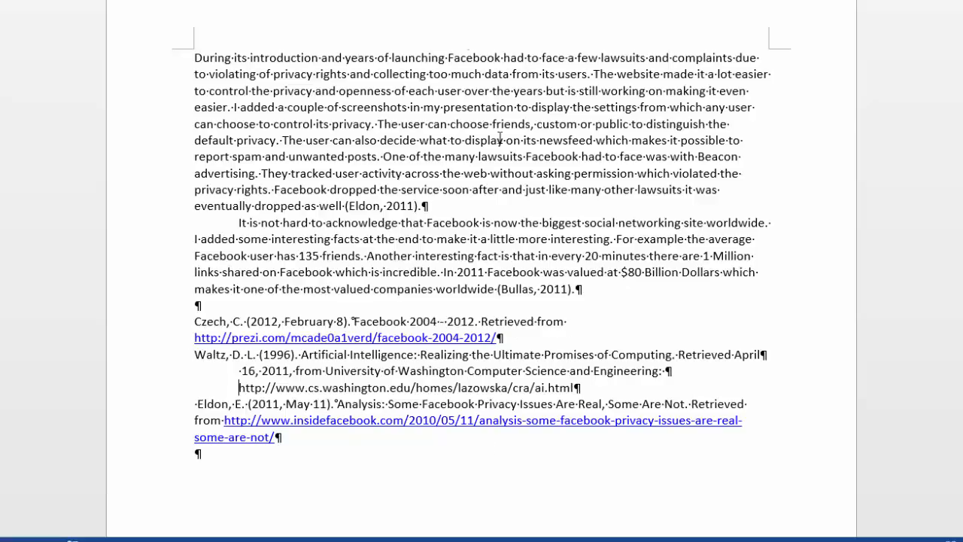
Hide the formatting marks to view the manually broken reference, and show them again
key(ctrl+shift+8)
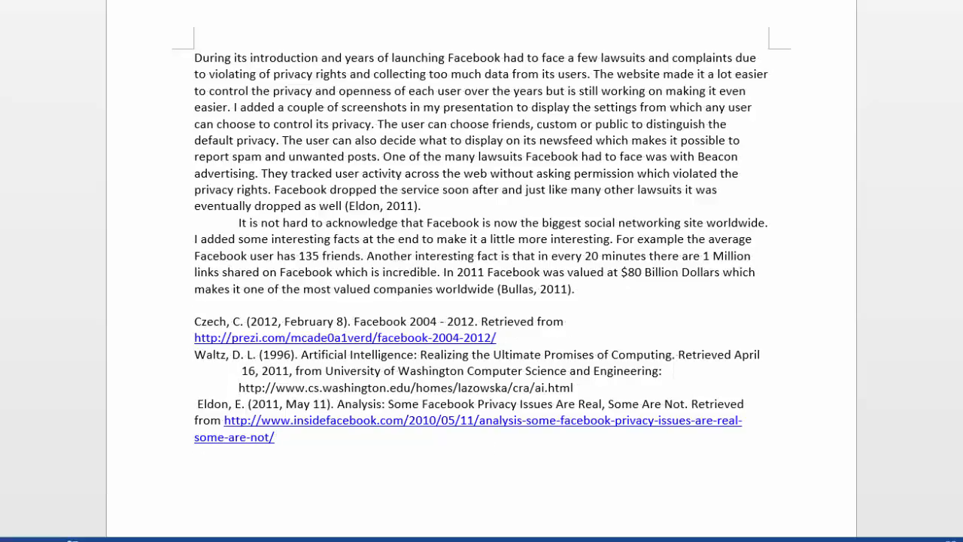
key(ctrl+shift+8)
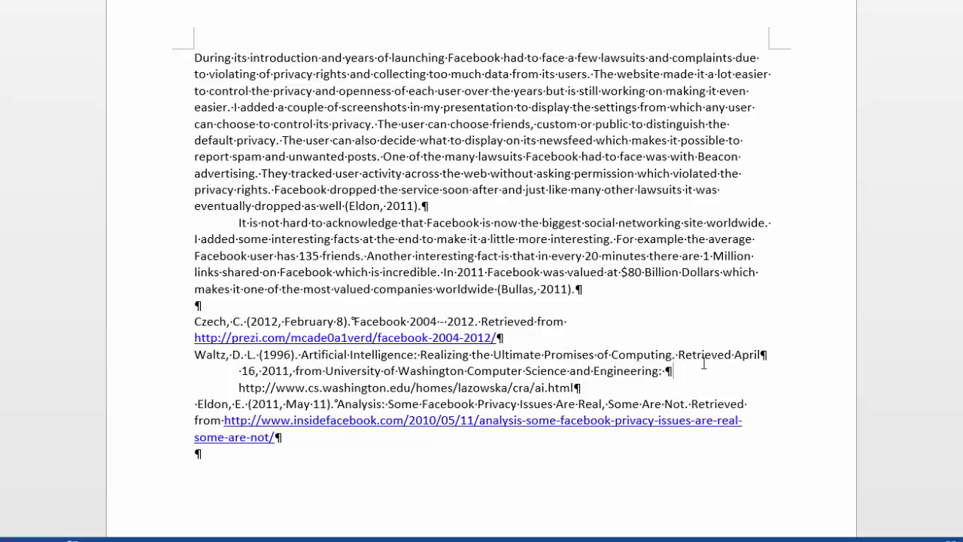
Insert "in today's society" after "Computing" in the manually broken second reference
click(672, 353)
text(in today,)
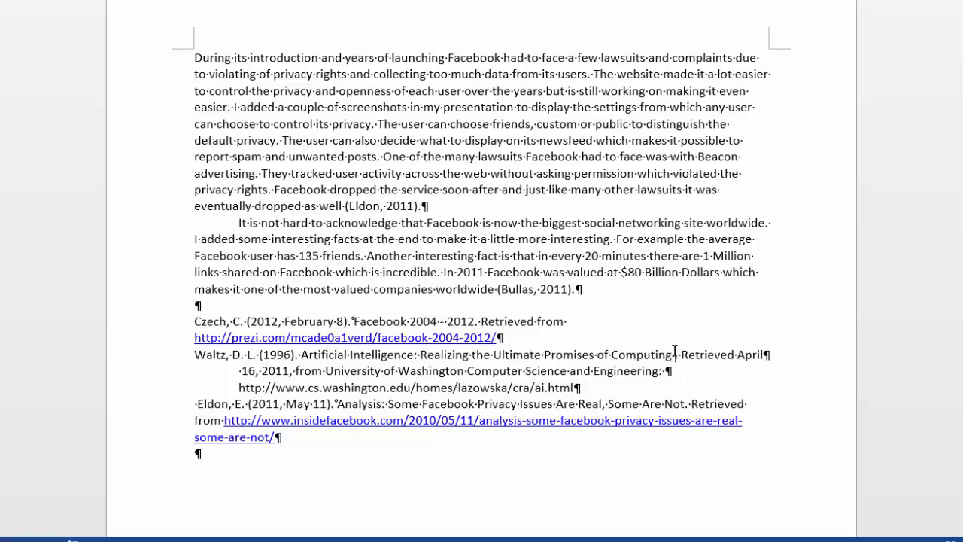
text('s society)
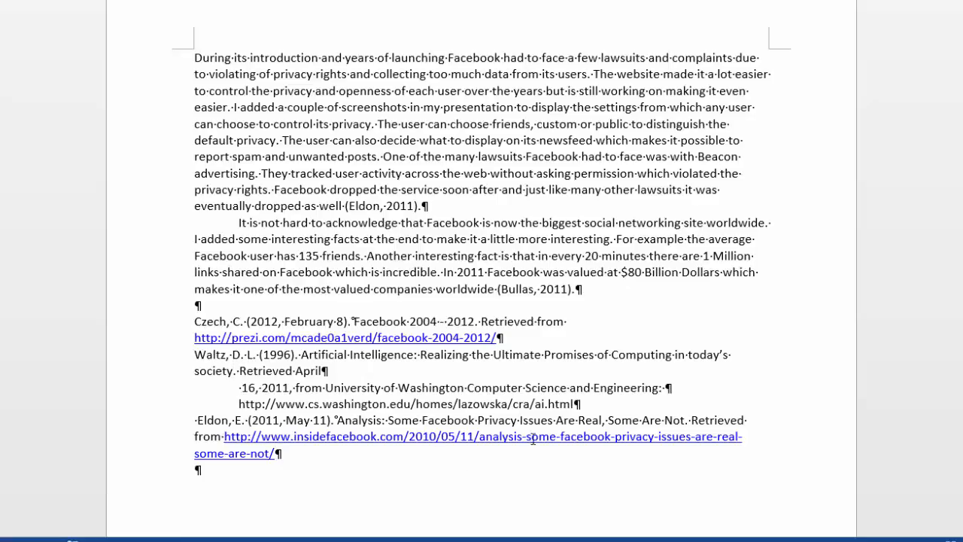
Delete the words "in today's society" from the second reference
key(BackSpace)
key(BackSpace)
key(BackSpace)
key(BackSpace)
key(BackSpace)
key(BackSpace)
key(BackSpace)
key(BackSpace)
key(BackSpace)
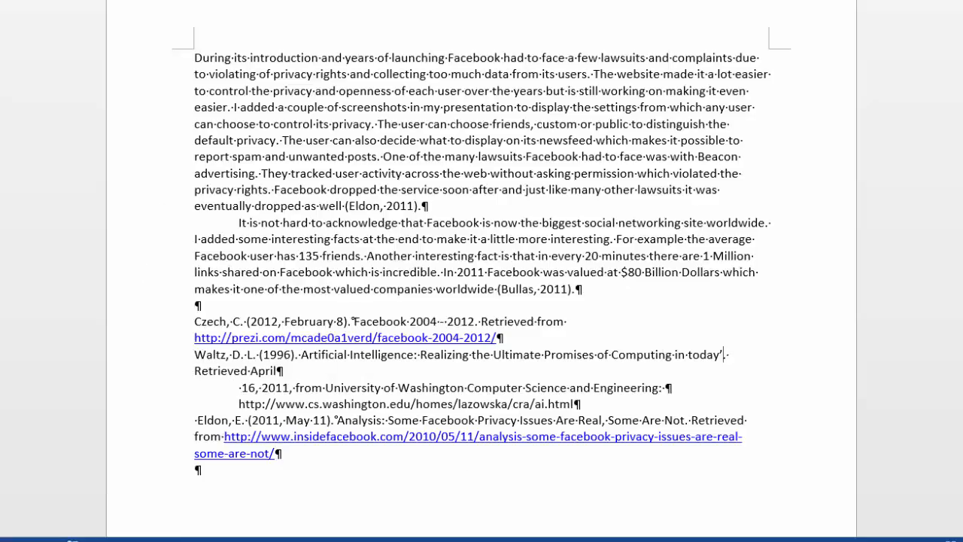
key(BackSpace)
key(BackSpace)
key(BackSpace)
key(BackSpace)
key(BackSpace)
key(BackSpace)
key(BackSpace)
key(BackSpace)
key(BackSpace)
key(BackSpace)
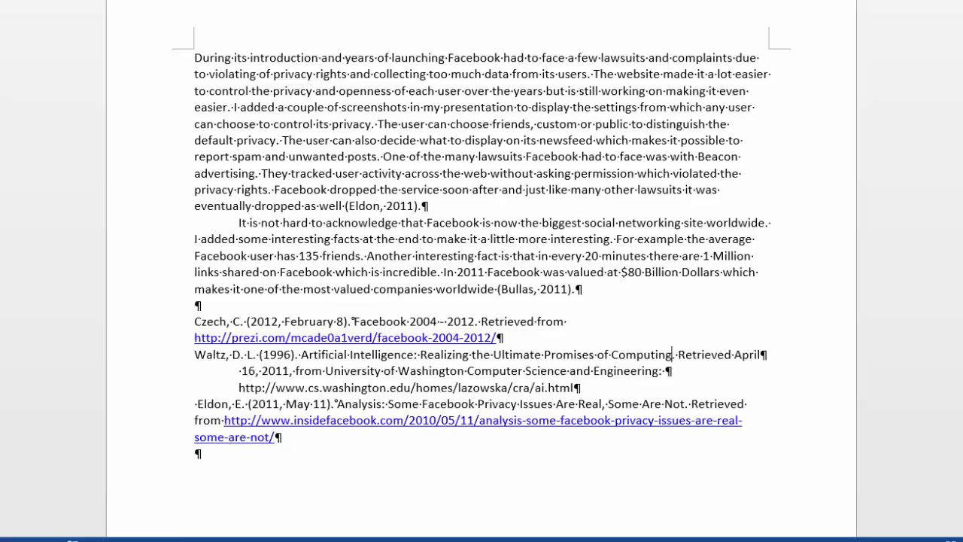
Undo the earlier edits back through the manual line breaks and tabs in the second reference
key(ctrl+z)
key(ctrl+z)
key(ctrl+z)
key(ctrl+z)
key(ctrl+z)
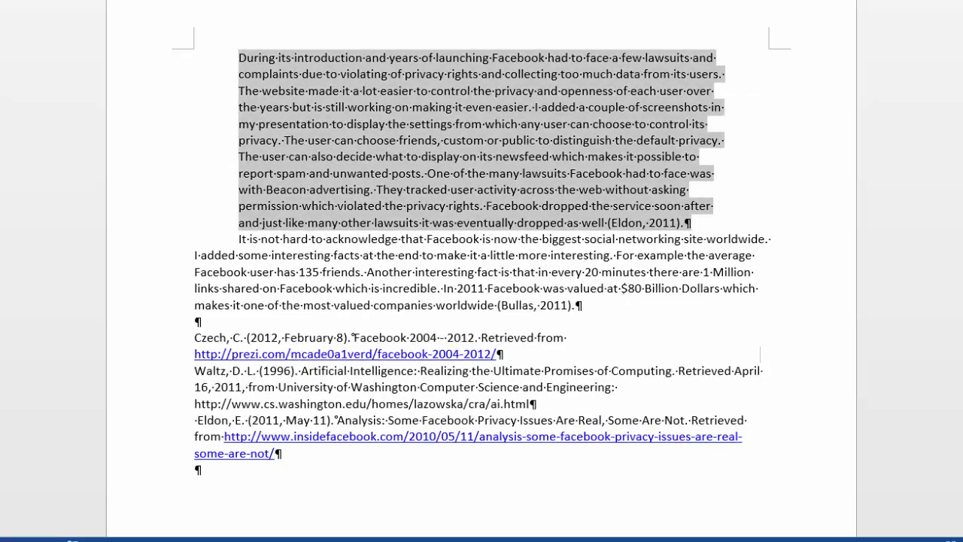
Apply a 0.5" hanging indent to all three reference entries
drag(191, 340, 358, 496)
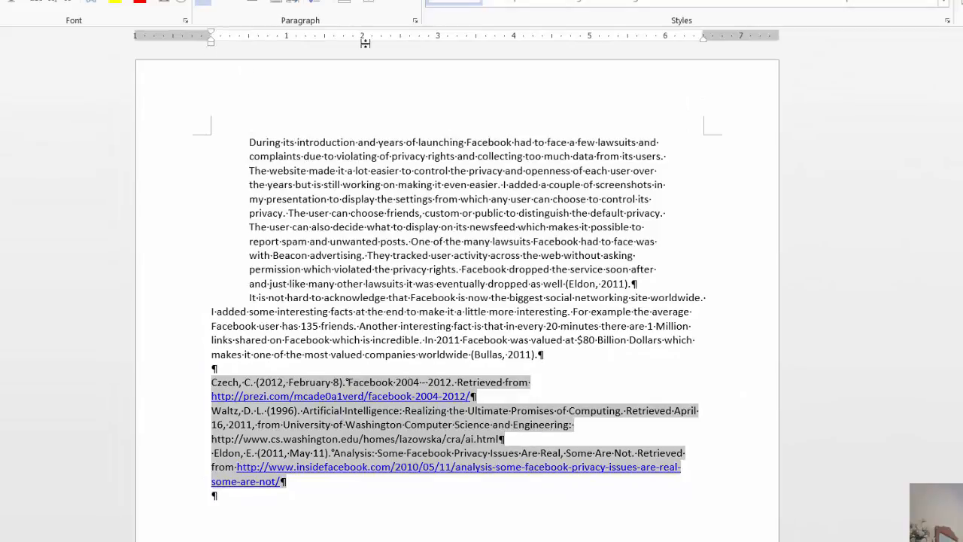
click(415, 22)
click(536, 134)
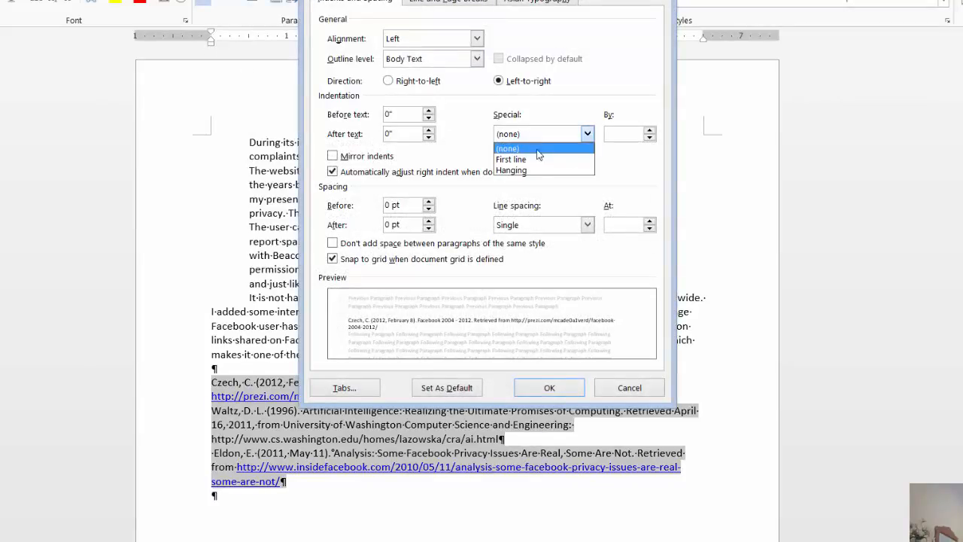
click(539, 174)
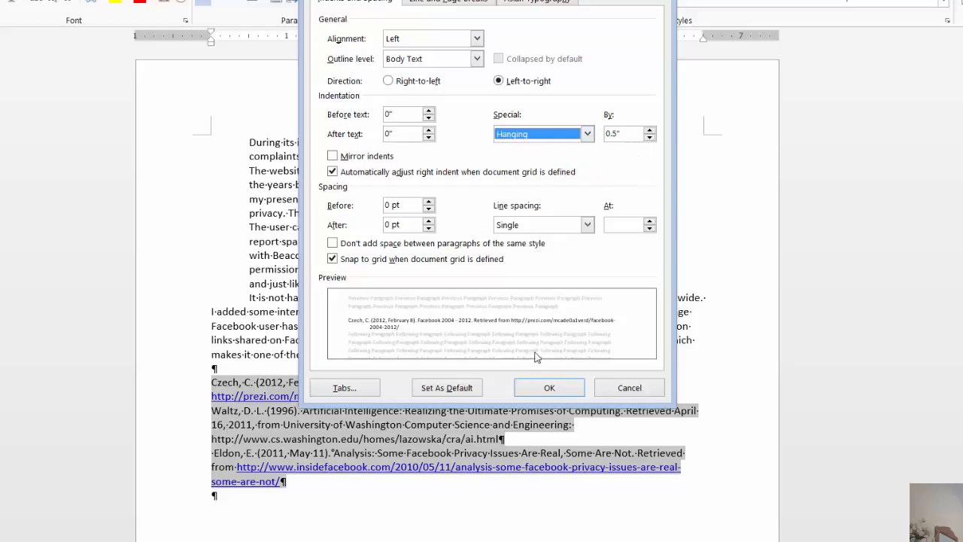
click(548, 388)
Insert "in today's society" after "Computing" in the second reference
click(583, 425)
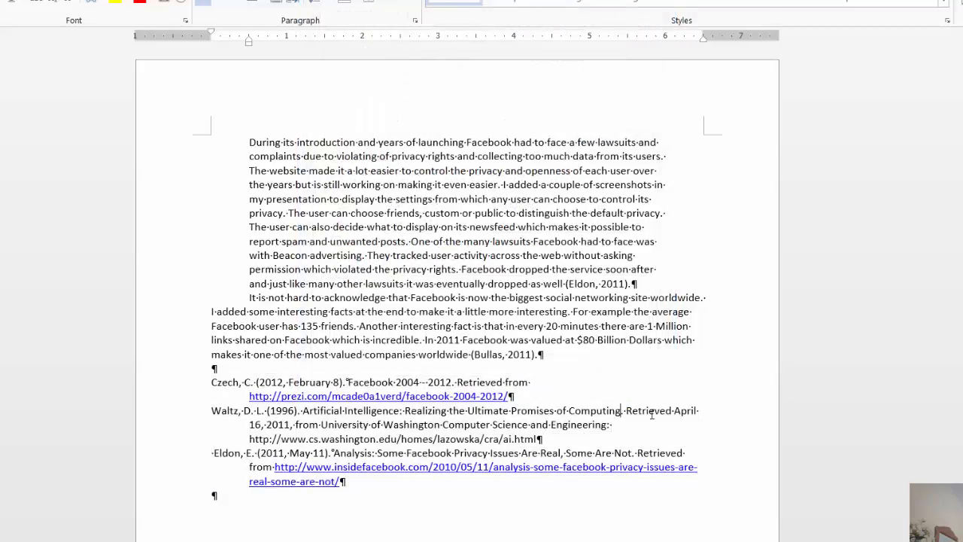
text(in today)
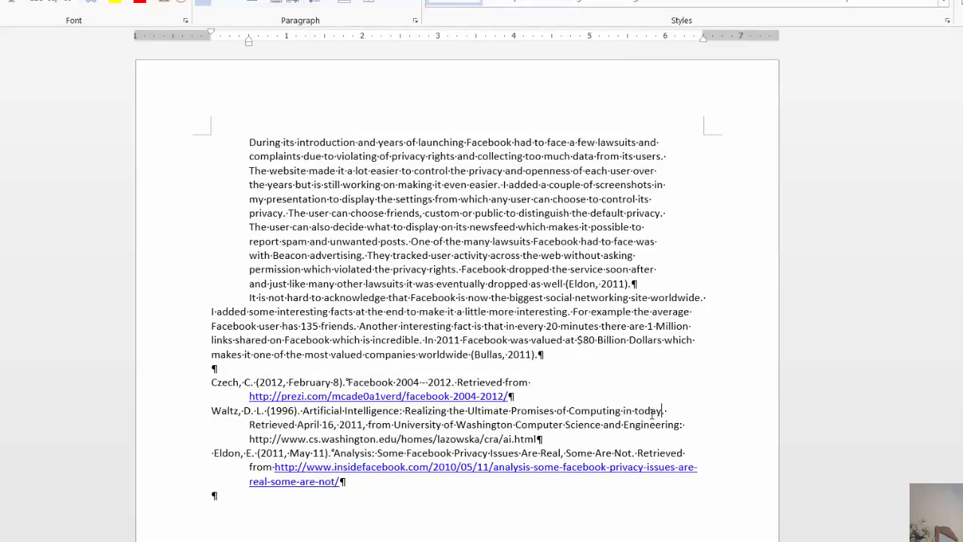
text('s socia)
text(ety.)
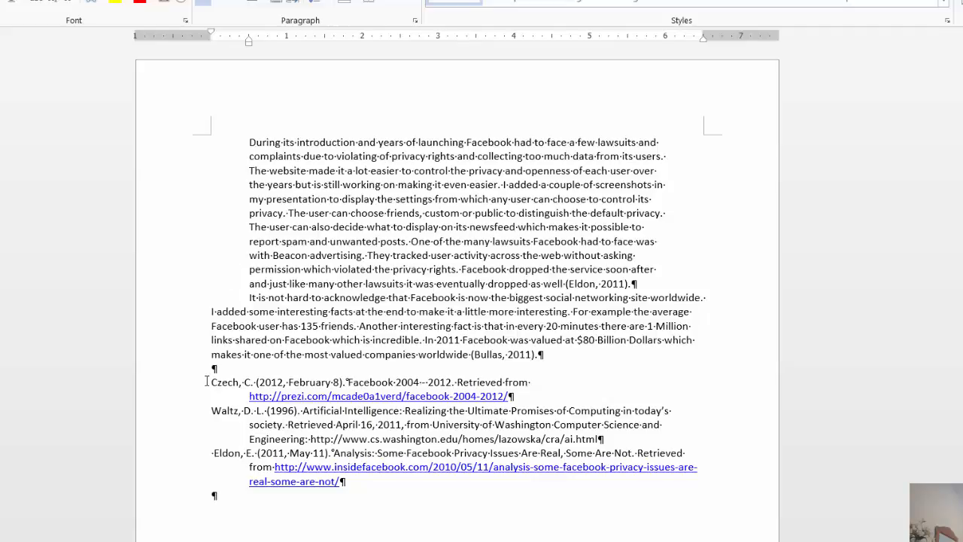
Remove the hanging indent from the reference entries, setting the special indentation to none and the before-text indent to 0"
drag(206, 381, 427, 498)
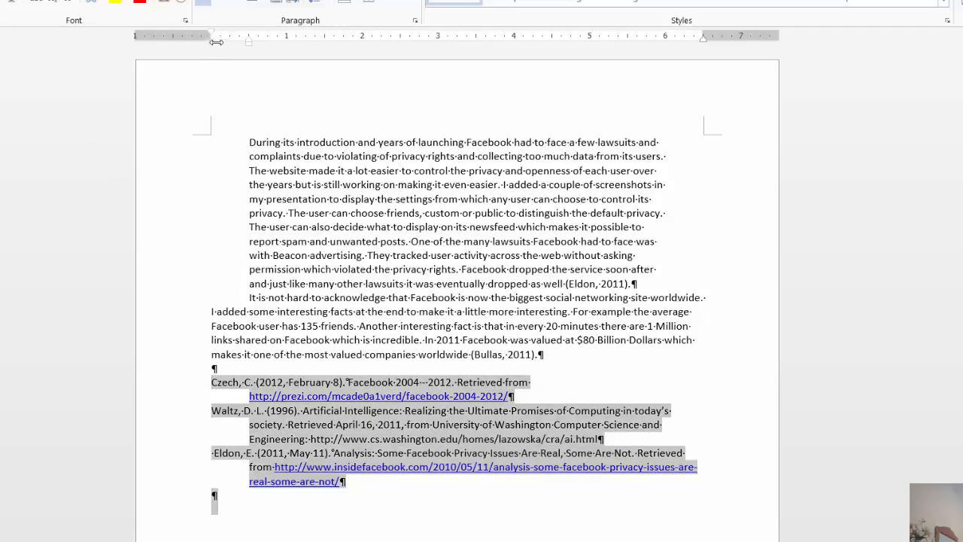
click(414, 20)
click(560, 141)
click(540, 149)
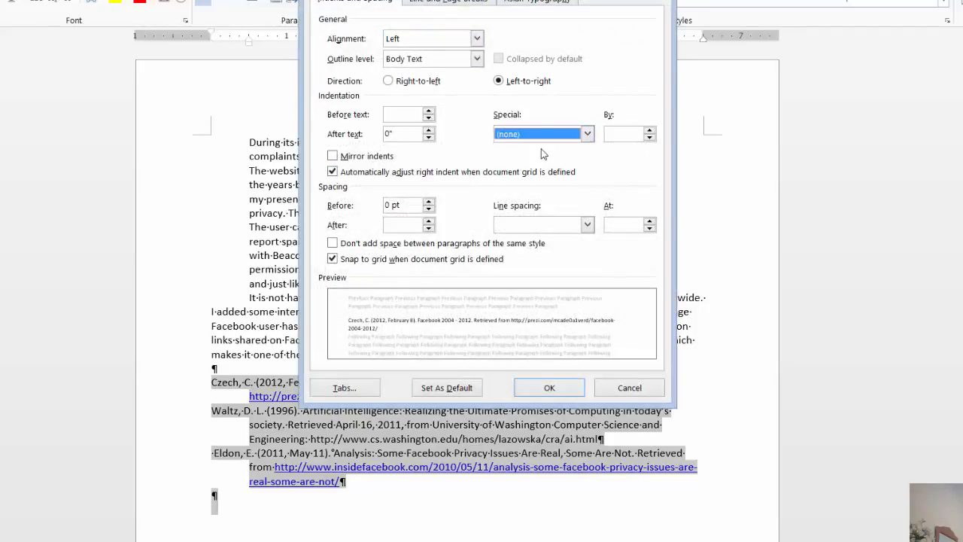
click(428, 112)
click(428, 119)
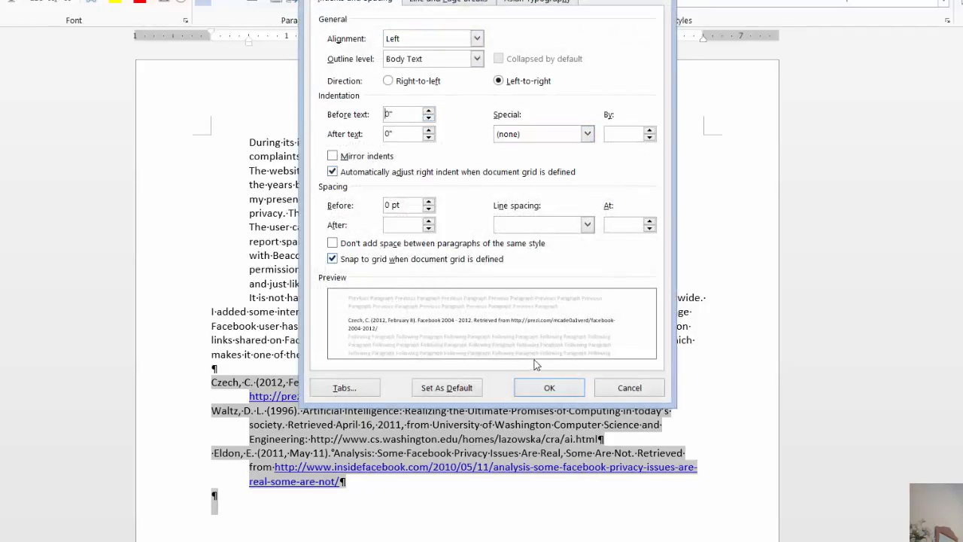
click(549, 388)
Set the before-text and after-text indents of the first body paragraph to 0"
drag(318, 250, 312, 242)
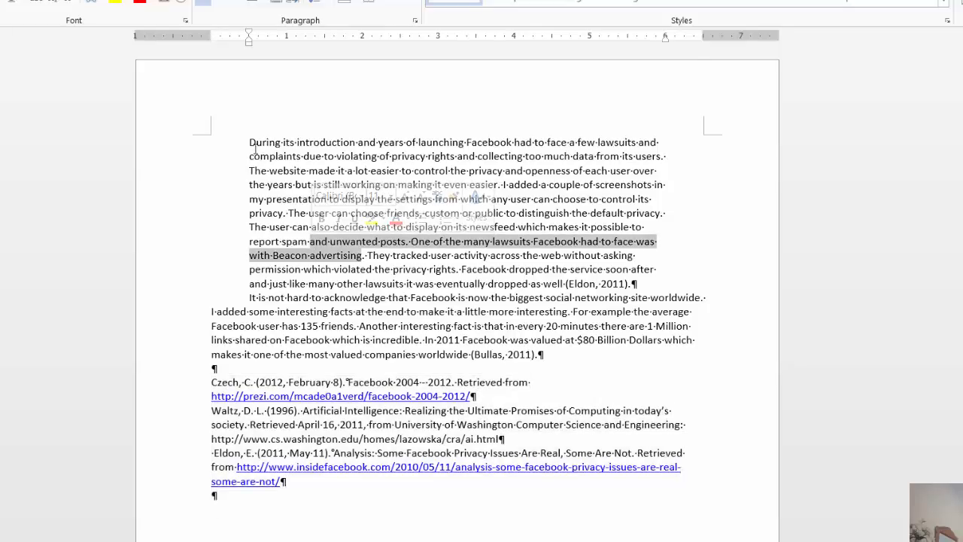
drag(250, 144, 633, 286)
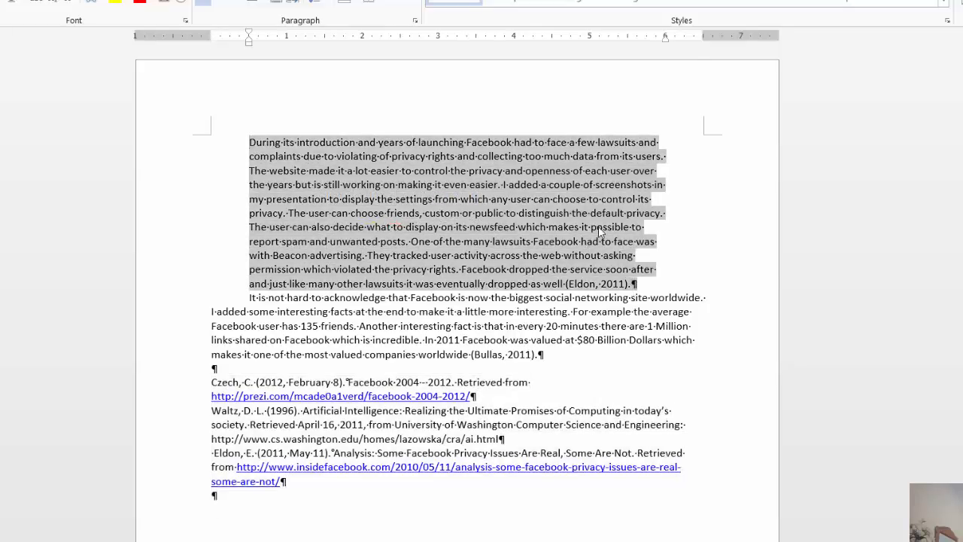
click(415, 20)
click(428, 118)
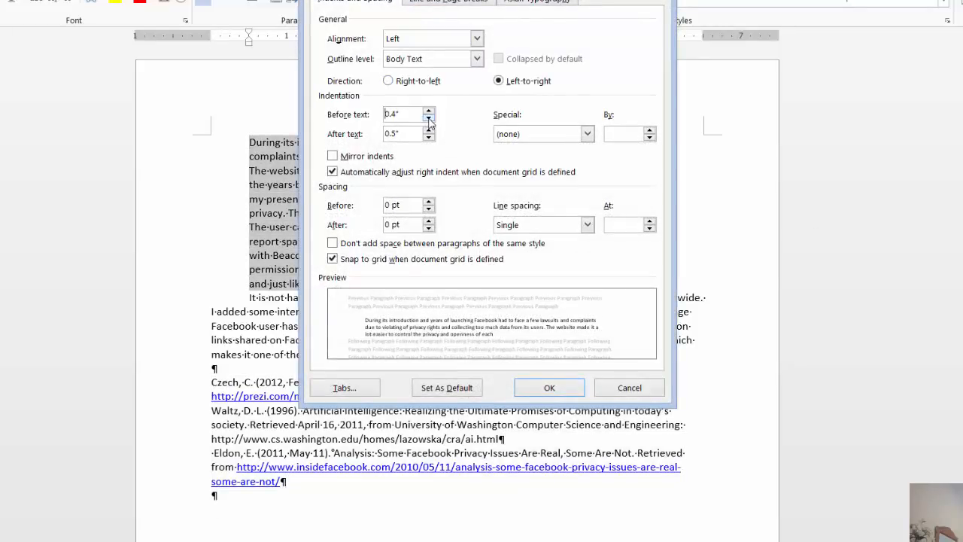
click(428, 118)
click(428, 118)
click(428, 118)
click(428, 118)
click(428, 137)
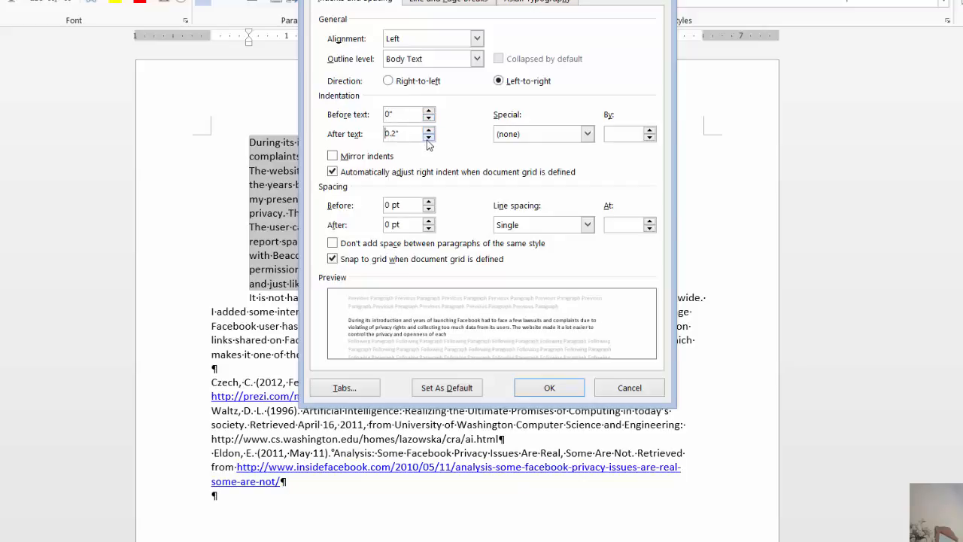
click(428, 138)
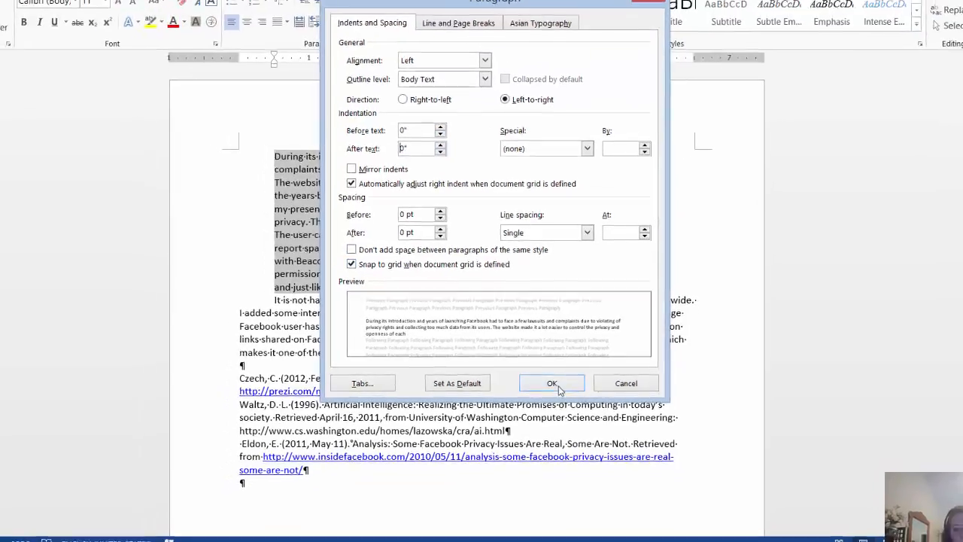
click(549, 387)
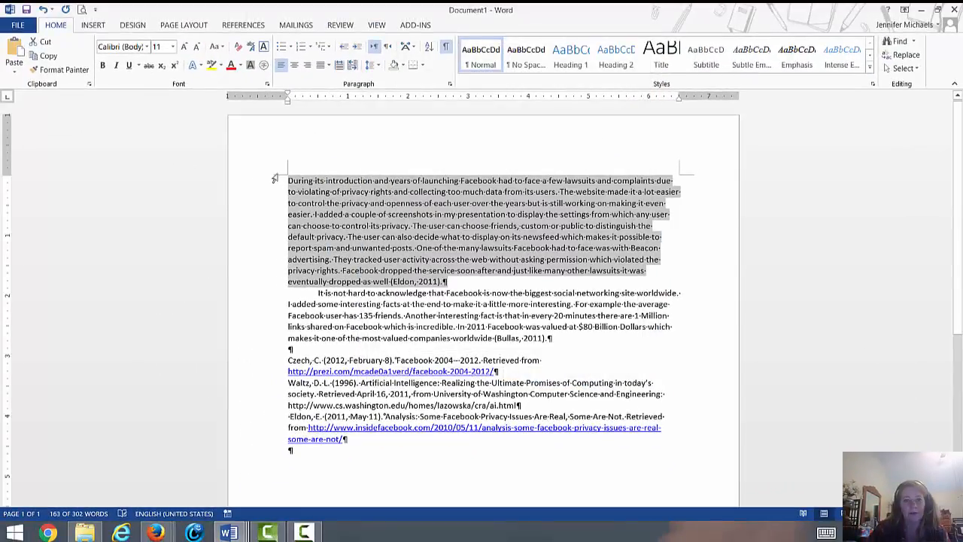
Apply automatic numbering to the body paragraphs and references, and undo it
drag(275, 178, 260, 448)
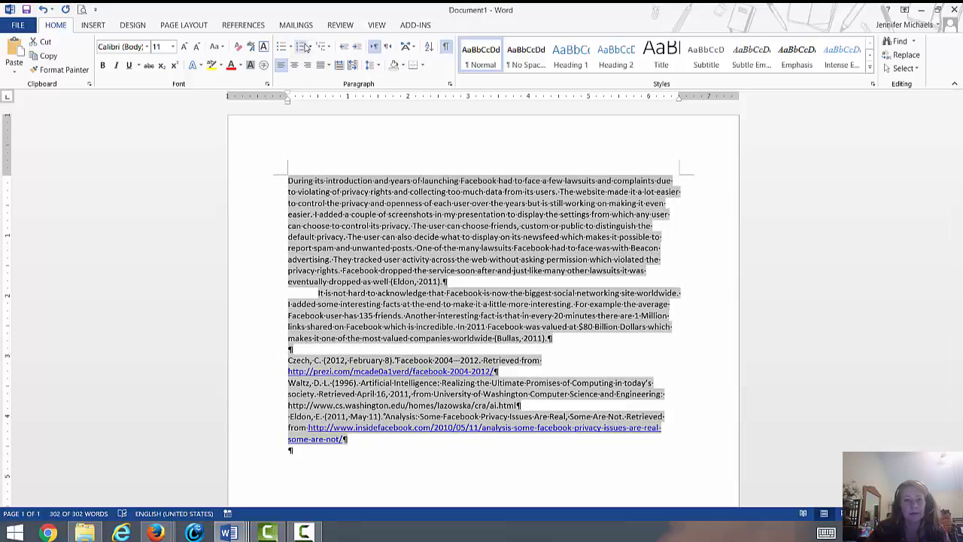
click(300, 47)
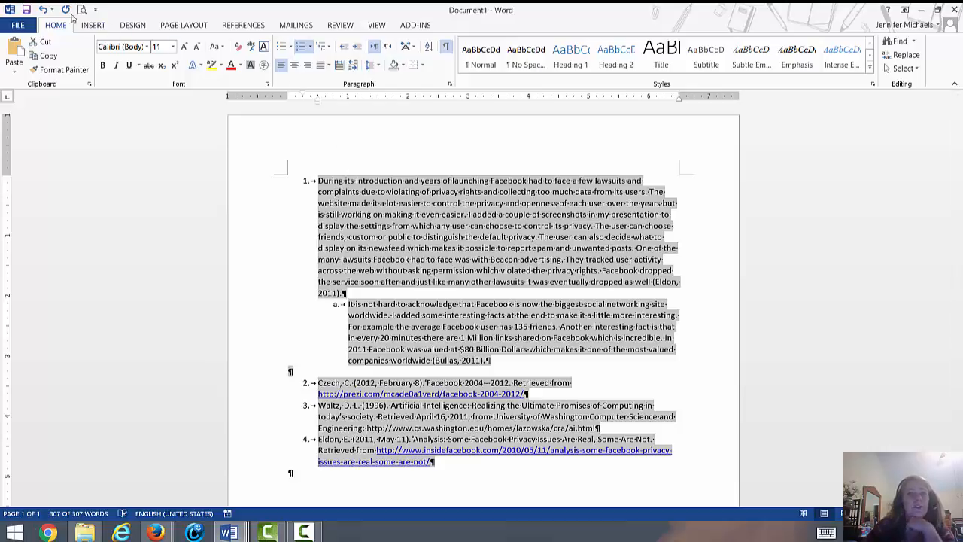
click(42, 9)
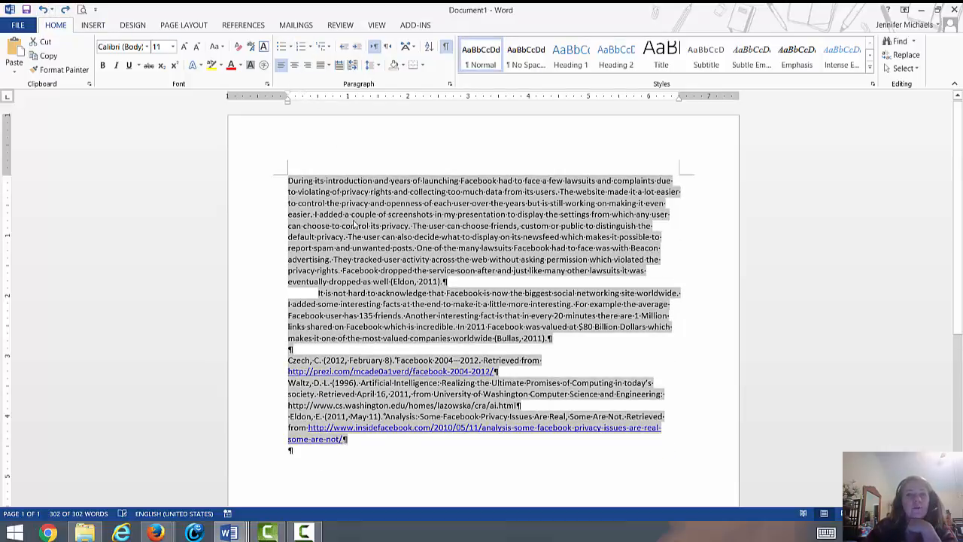
click(354, 223)
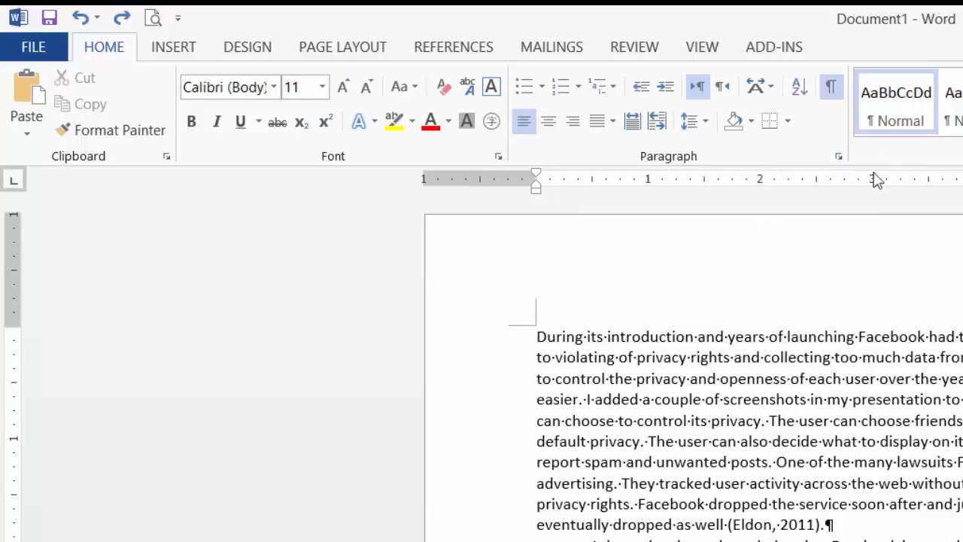
Use the ruler to indent the first body paragraph's first line by 0.5", and return it to the margin
click(707, 48)
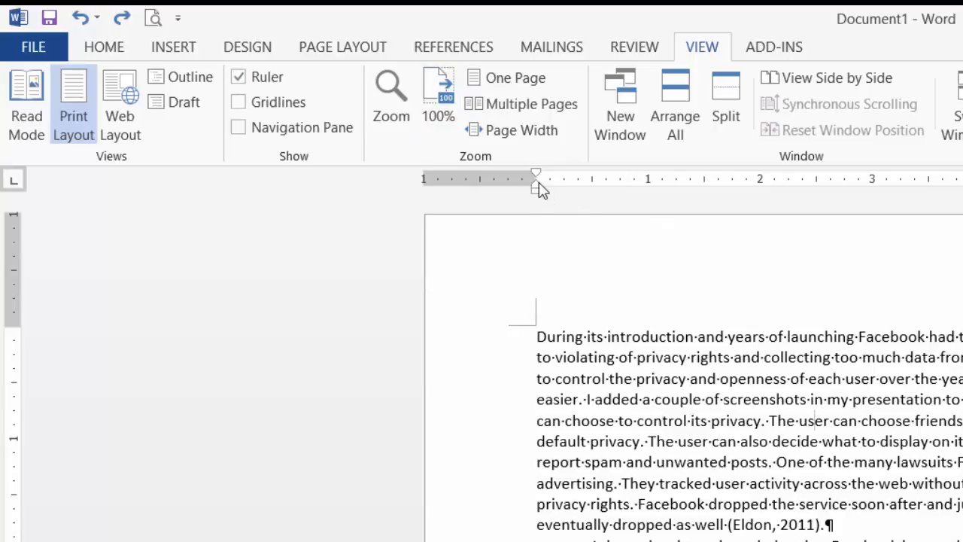
click(592, 335)
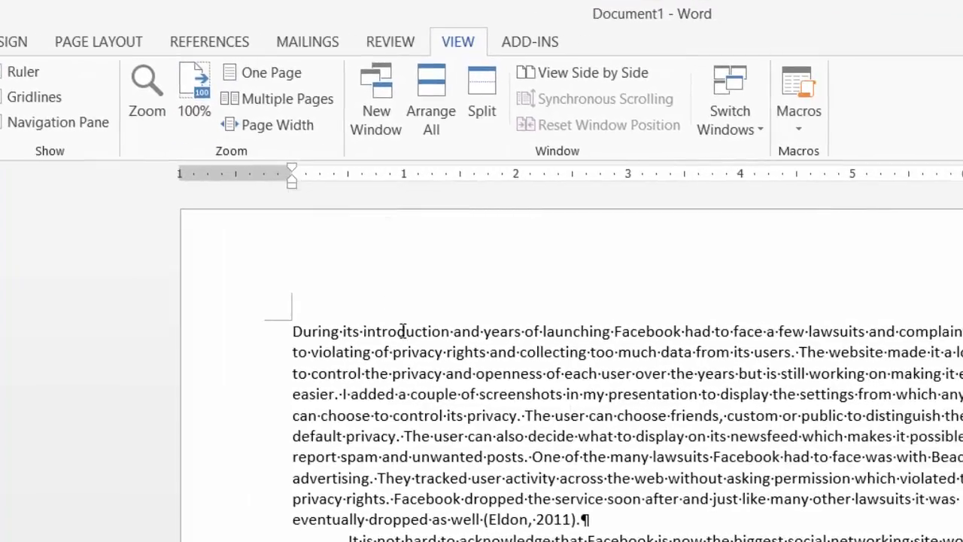
drag(293, 170, 349, 179)
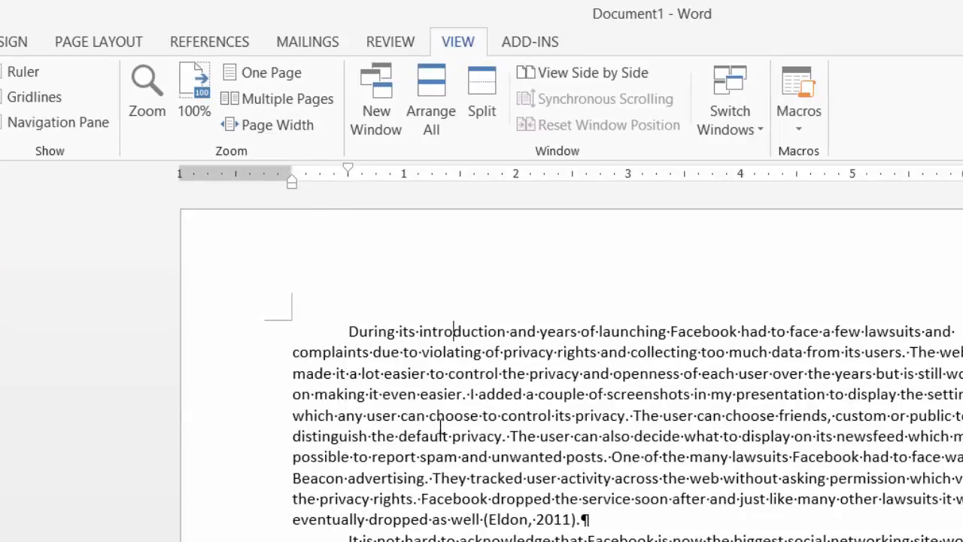
mouse_move(354, 174)
mouse_down()
mouse_move(292, 172)
mouse_move(295, 187)
mouse_up()
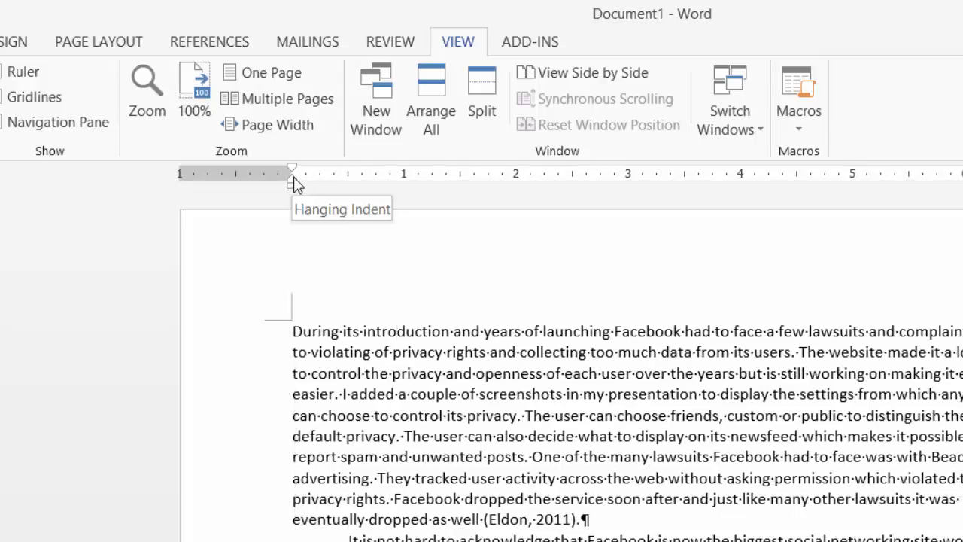
Use the ruler to indent the first body paragraph 0.5" from the left margin and set its right indent at 6"
mouse_move(294, 178)
mouse_down()
mouse_move(354, 192)
mouse_move(346, 178)
mouse_move(291, 189)
mouse_move(345, 197)
mouse_up()
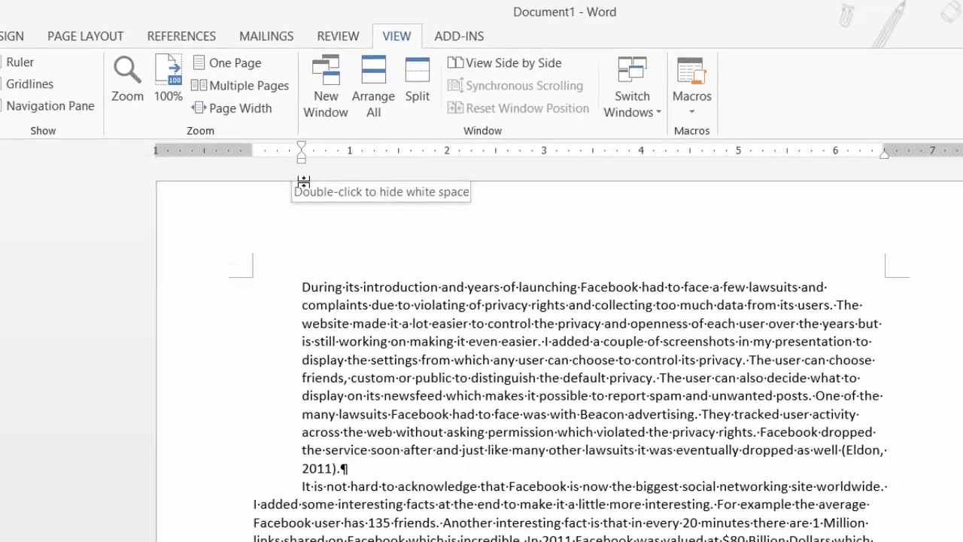
drag(885, 160, 835, 160)
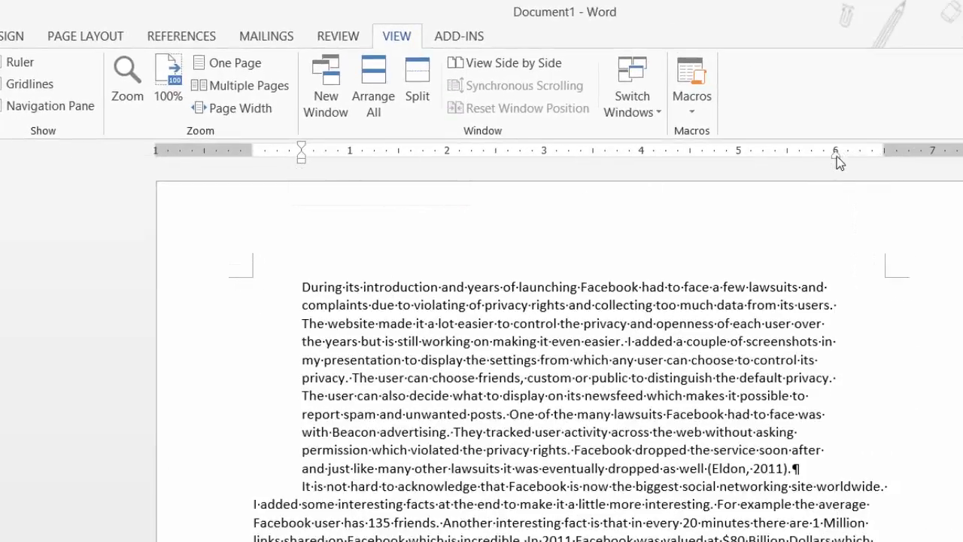